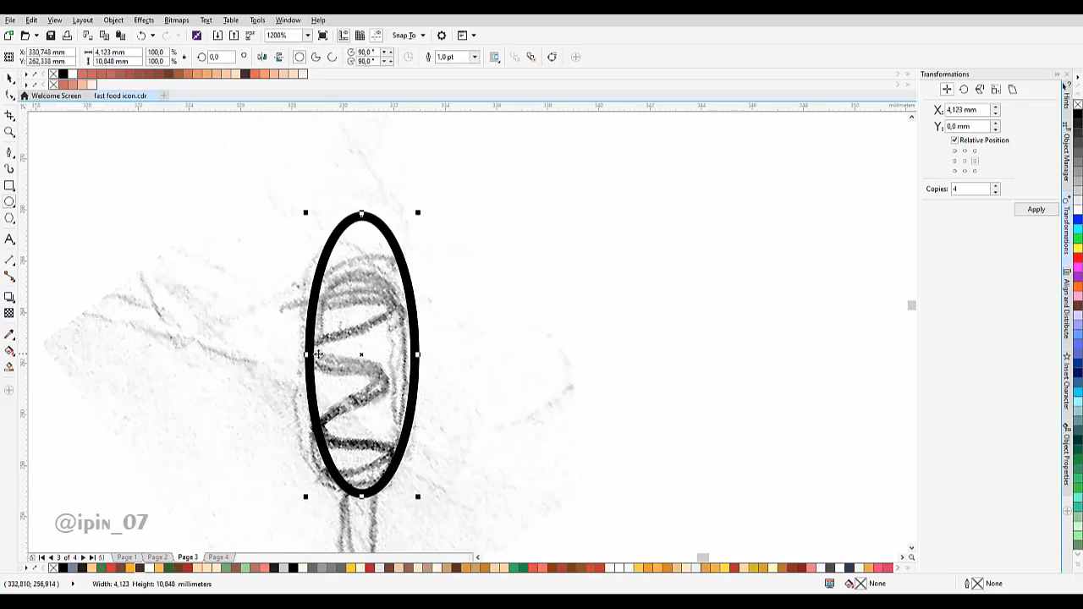
Widen the ellipse over the ice-cream sketch symmetrically to about 4.63 mm.
key(space)
drag(306, 354, 293, 354)
mouse_move(377, 223)
mouse_down()
mouse_move(373, 247)
mouse_move(360, 236)
mouse_up()
drag(388, 276, 340, 213)
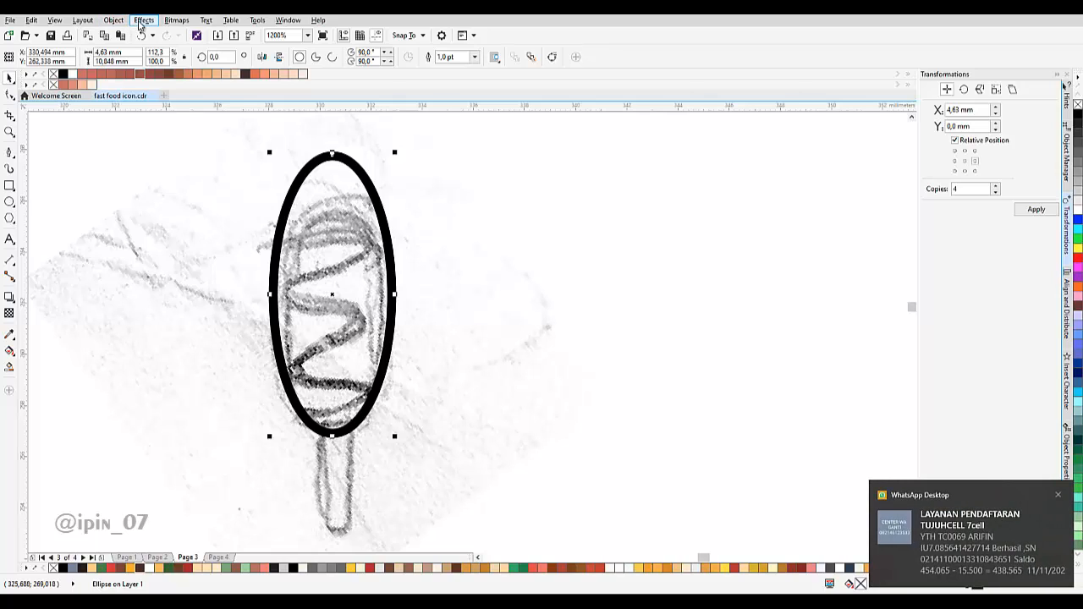
Convert the ellipse to curves so its nodes can be edited.
click(142, 21)
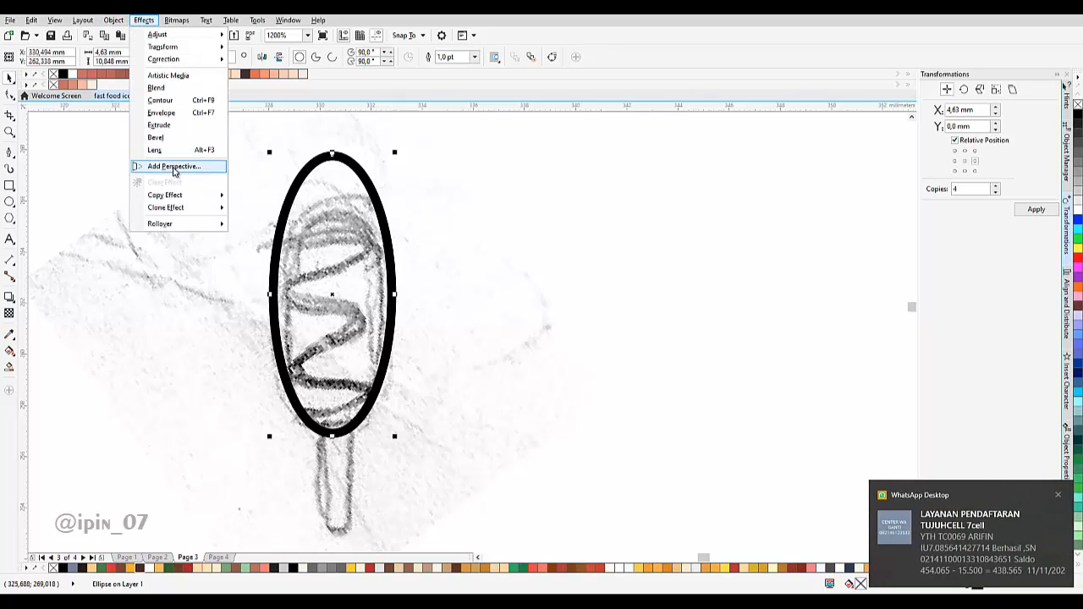
mouse_move(113, 20)
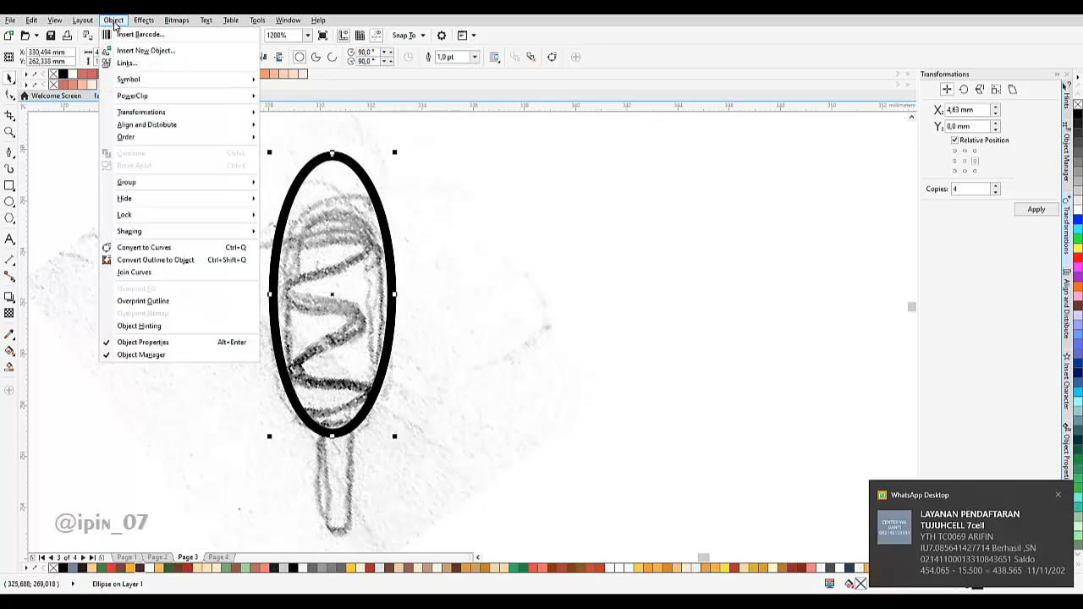
click(165, 248)
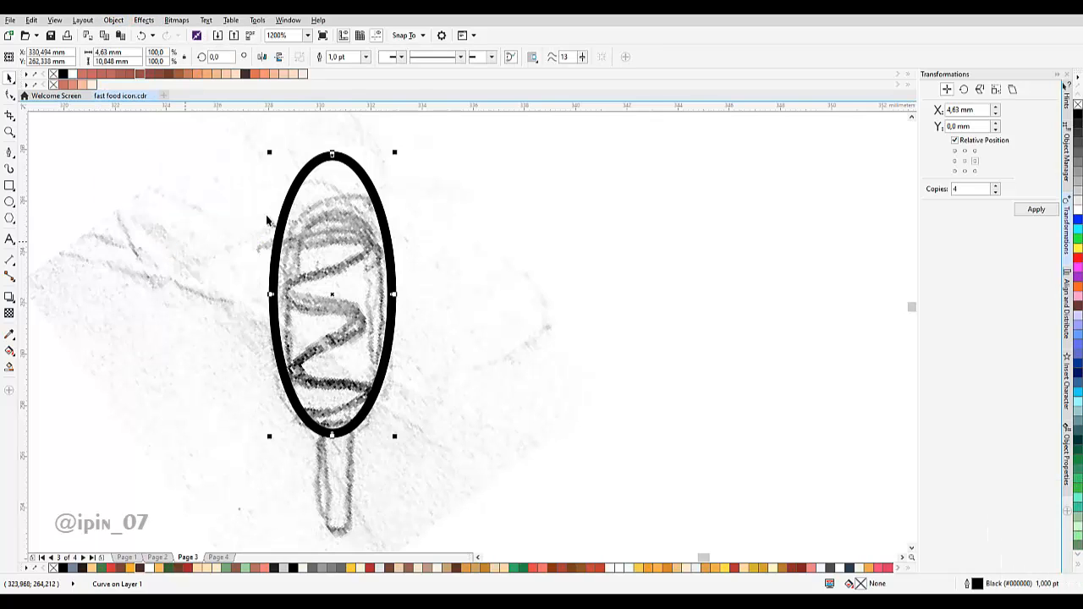
Lengthen the horizontal handles of the curve's top and bottom nodes to make both ends of the ice-cream body rounder.
scroll(265, 212, up, 1)
key(F10)
scroll(322, 175, up, 2)
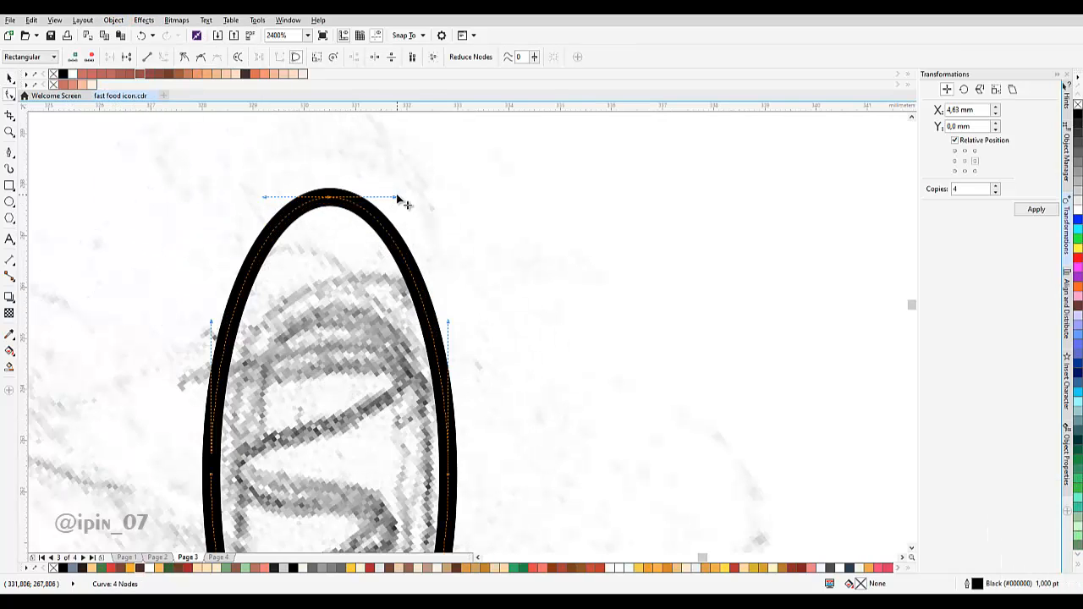
drag(401, 200, 432, 197)
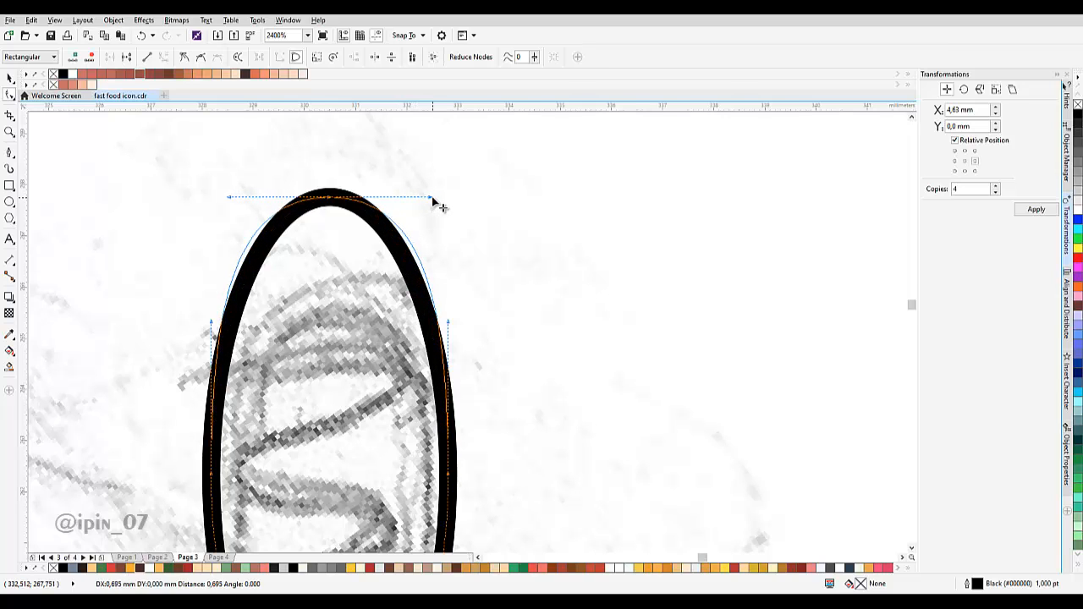
scroll(433, 203, down, 2)
drag(248, 365, 451, 478)
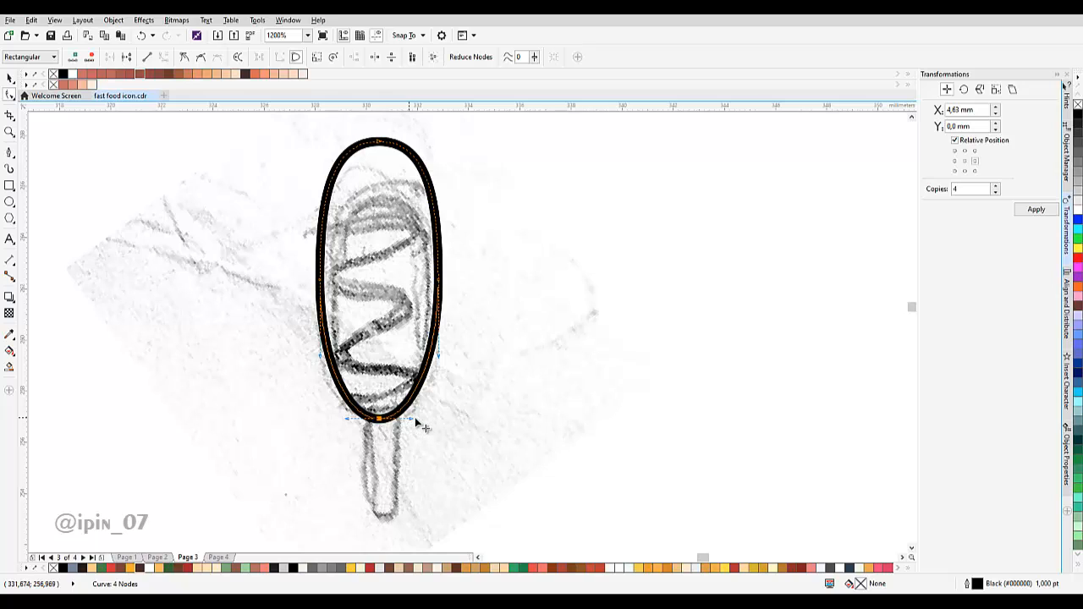
drag(415, 421, 428, 423)
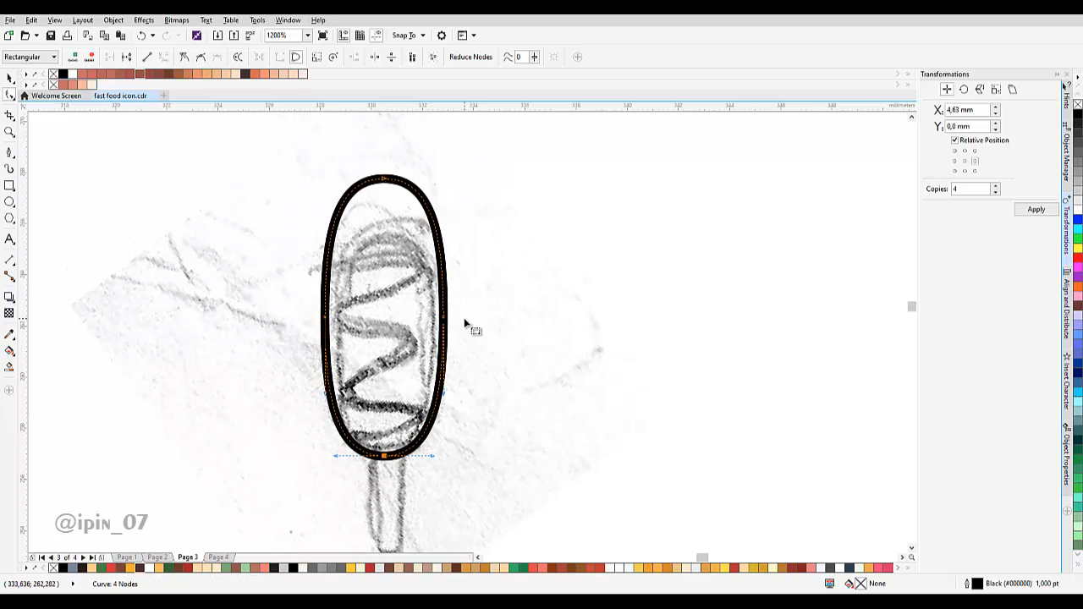
Narrow the ice-cream body outline symmetrically to about 3.95 mm wide.
scroll(446, 317, up, 2)
key(space)
drag(428, 315, 394, 313)
scroll(432, 296, down, 2)
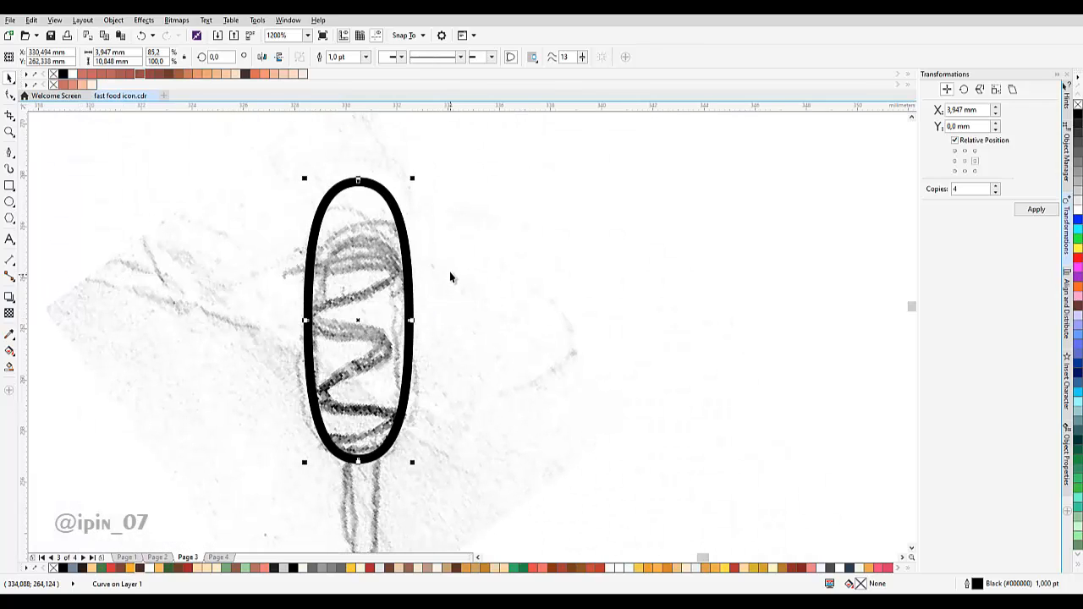
Extend the bottom node's handles slightly to broaden the lower end of the body outline.
key(F10)
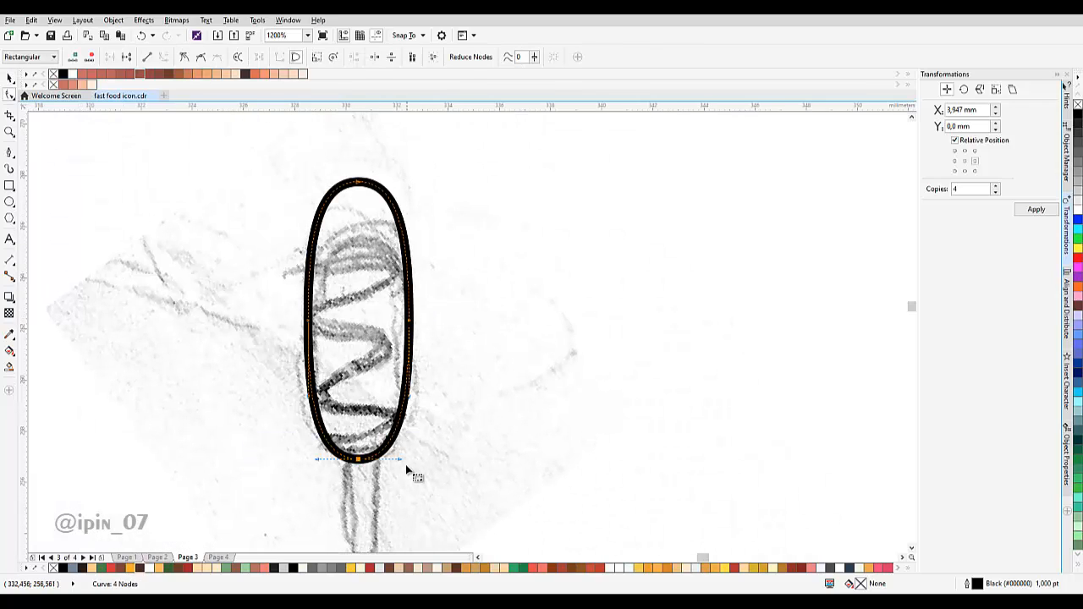
scroll(405, 465, up, 2)
drag(400, 458, 407, 458)
scroll(406, 459, down, 2)
scroll(409, 304, up, 2)
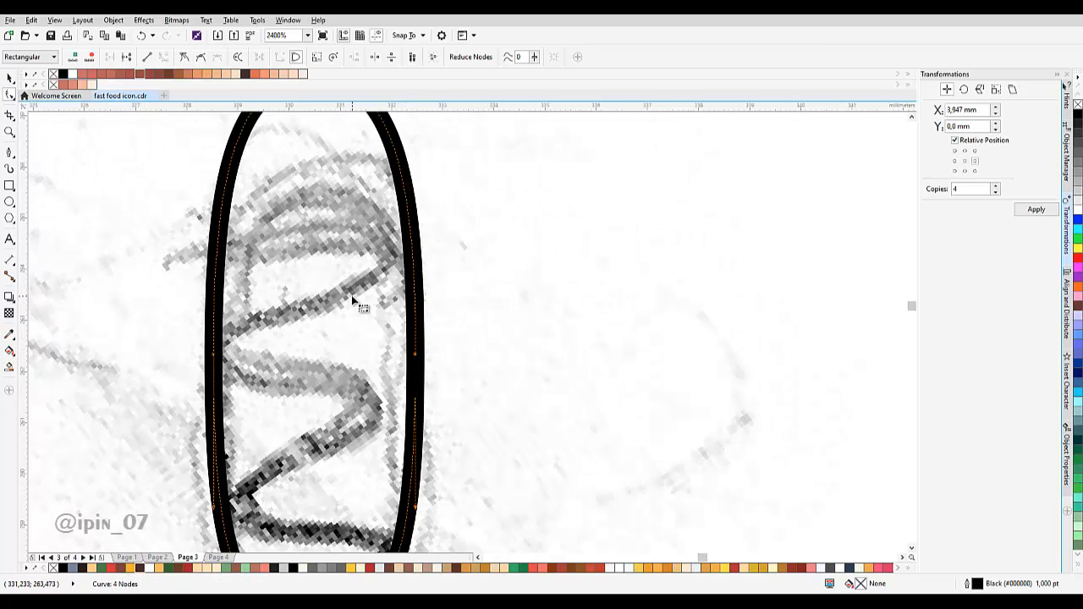
scroll(355, 296, down, 2)
scroll(339, 252, up, 2)
drag(330, 193, 420, 244)
scroll(435, 254, down, 2)
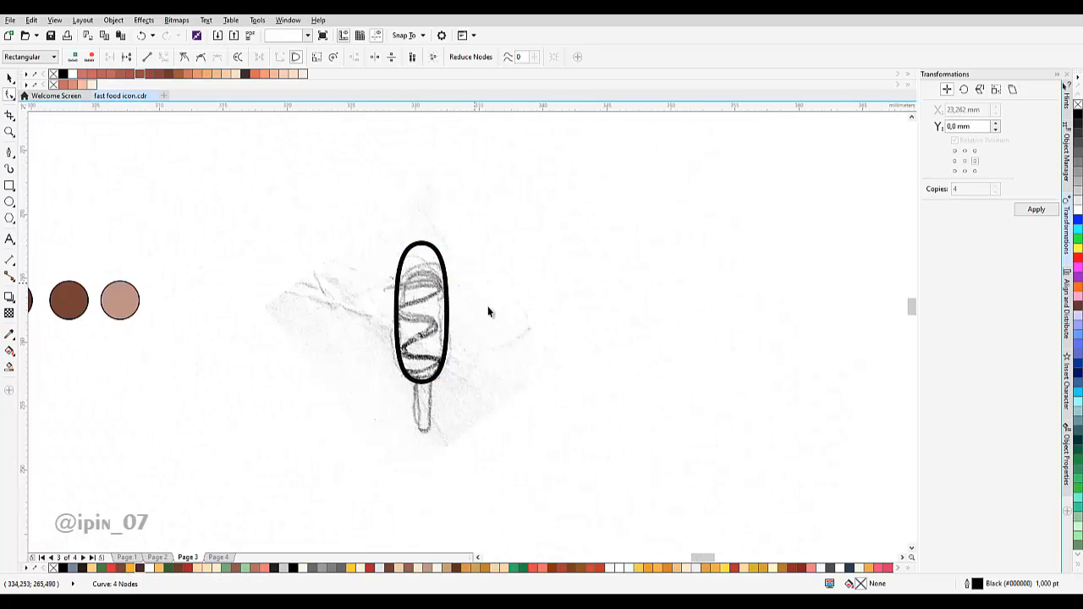
key(space)
drag(488, 308, 247, 304)
scroll(490, 310, up, 1)
key(ctrl+z)
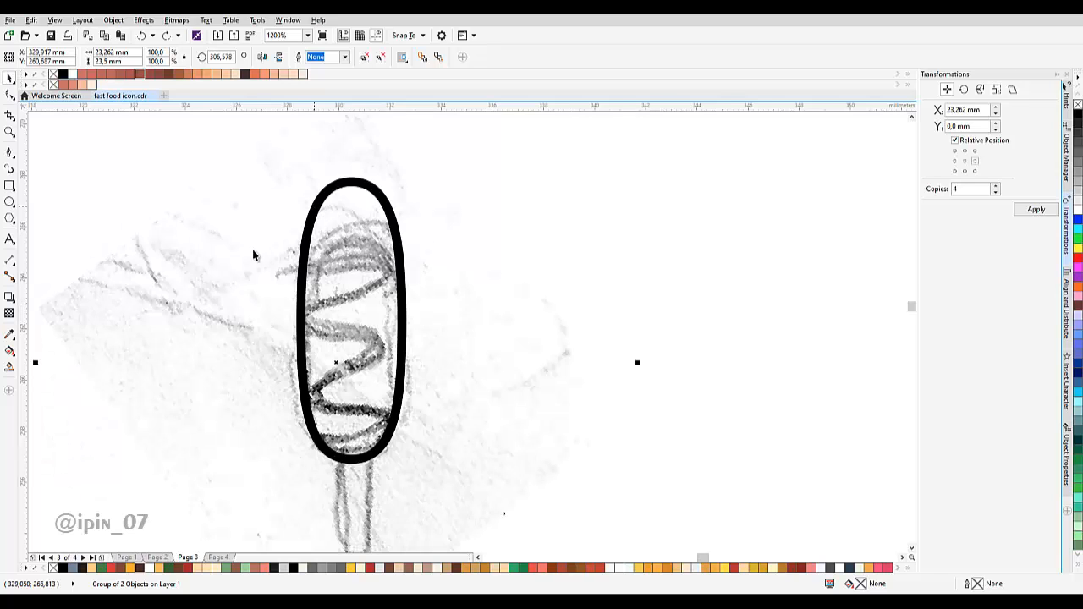
Draw a curved zigzag with the Pen tool from the body's lower left edge upward, with four bends alternating between its right and left edges.
scroll(237, 245, down, 1)
click(9, 154)
scroll(337, 373, up, 2)
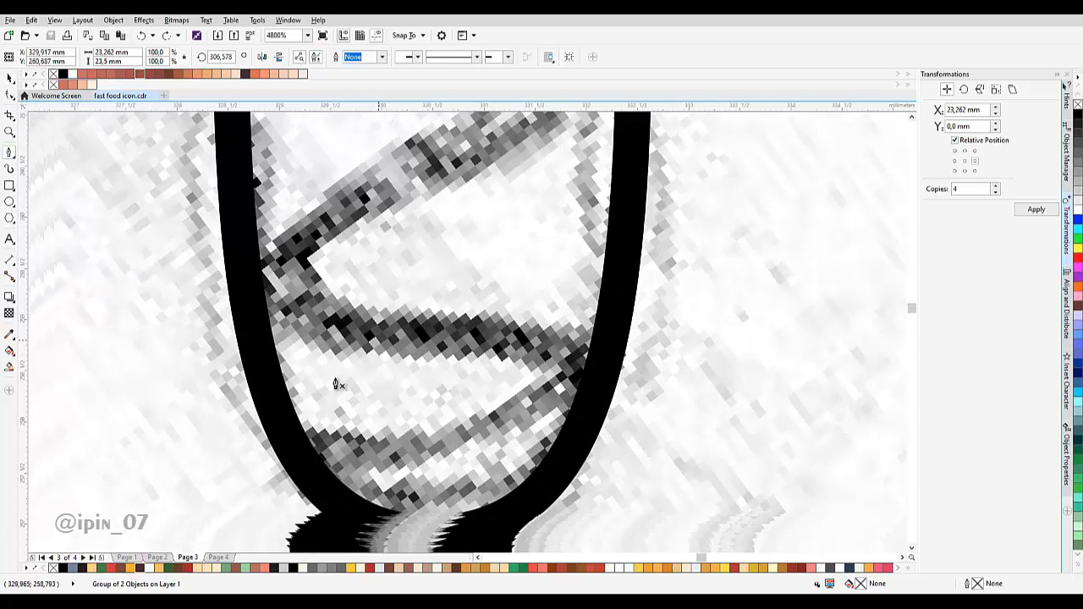
click(267, 383)
scroll(466, 387, up, 1)
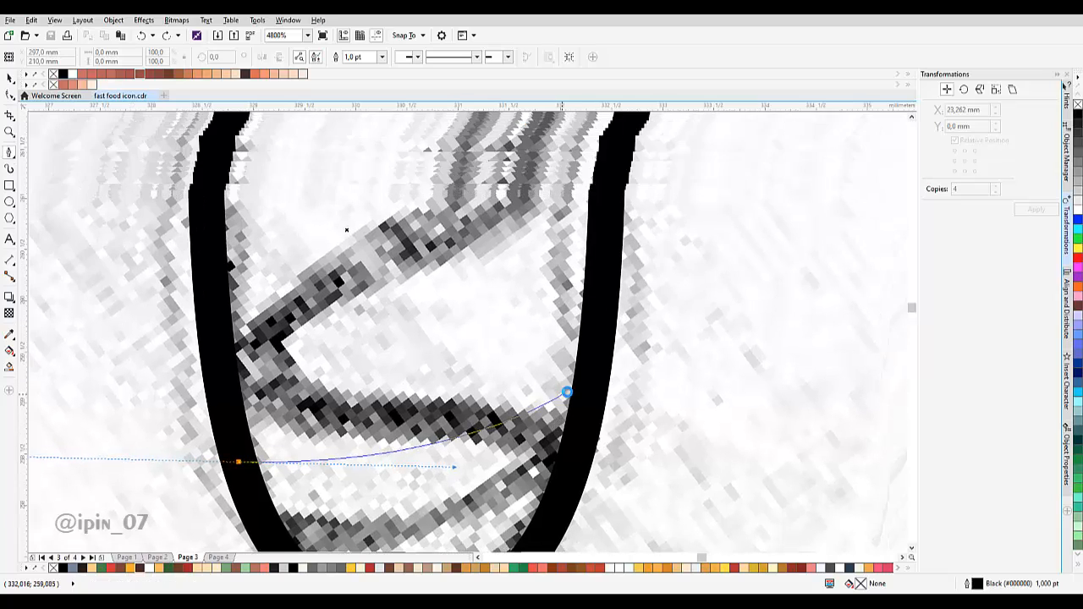
drag(583, 366, 592, 292)
scroll(372, 512, down, 1)
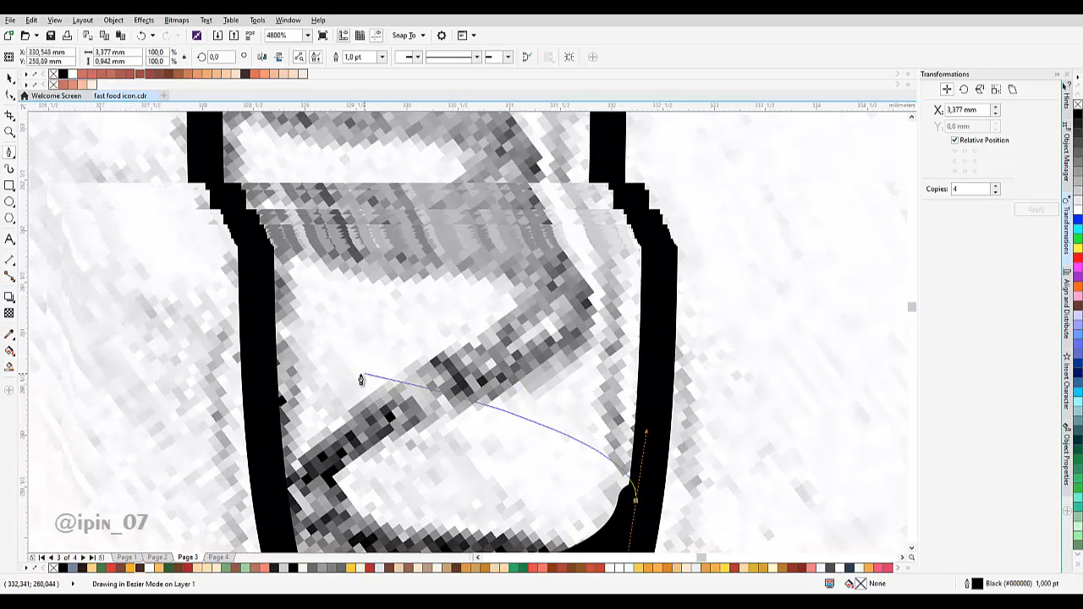
drag(302, 384, 296, 342)
scroll(482, 372, up, 1)
drag(491, 377, 496, 330)
scroll(496, 330, up, 1)
drag(297, 366, 290, 316)
scroll(474, 334, up, 1)
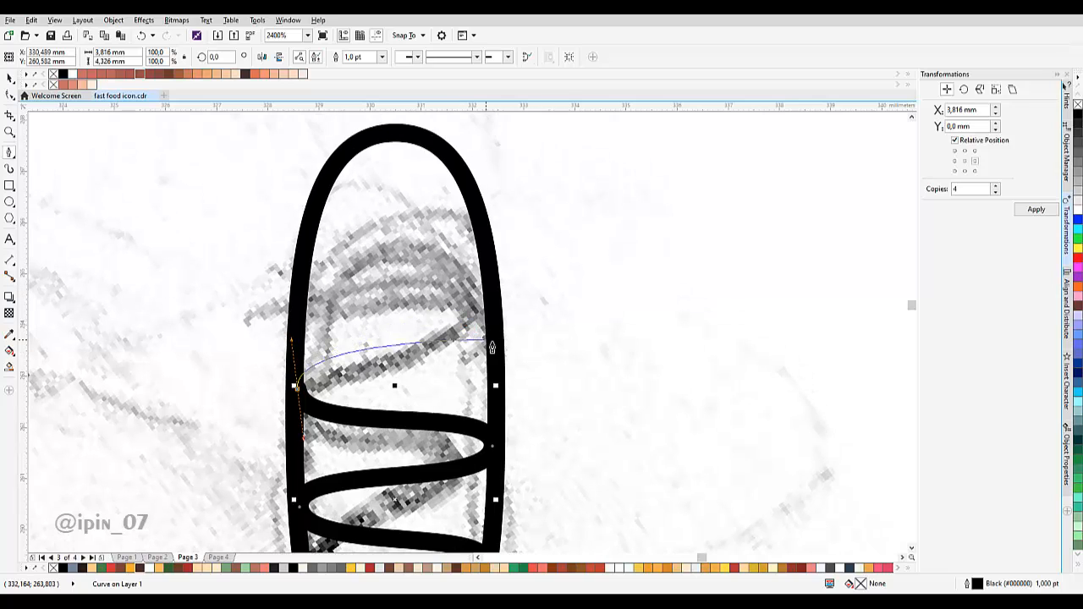
Continue the zigzag with right and left bends and end it on the upper right edge, about 7.75 mm tall overall.
drag(494, 331, 495, 294)
scroll(495, 294, up, 1)
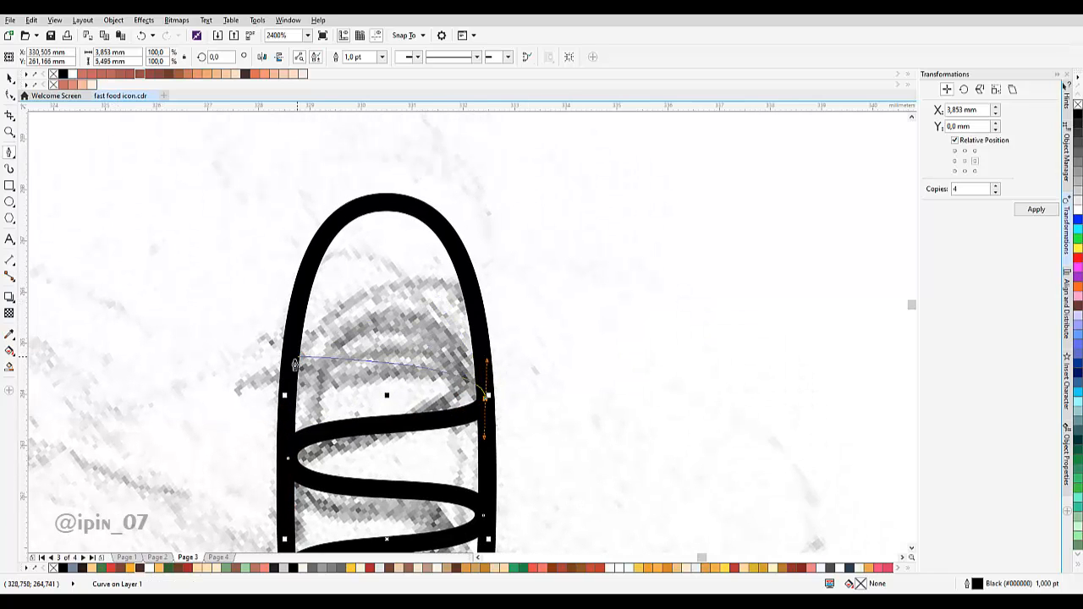
drag(291, 338, 293, 305)
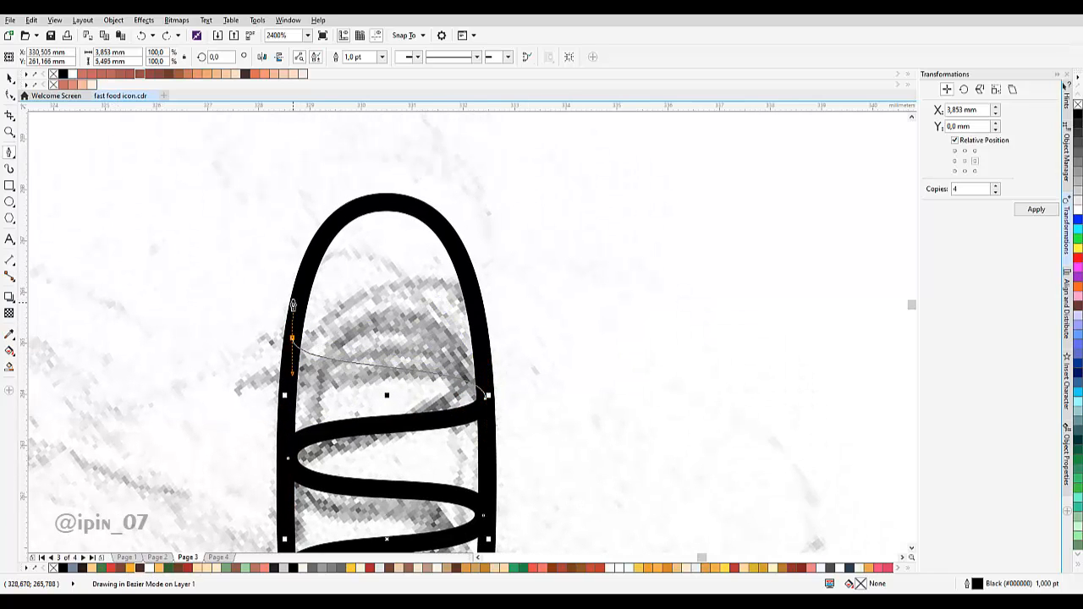
drag(479, 337, 479, 314)
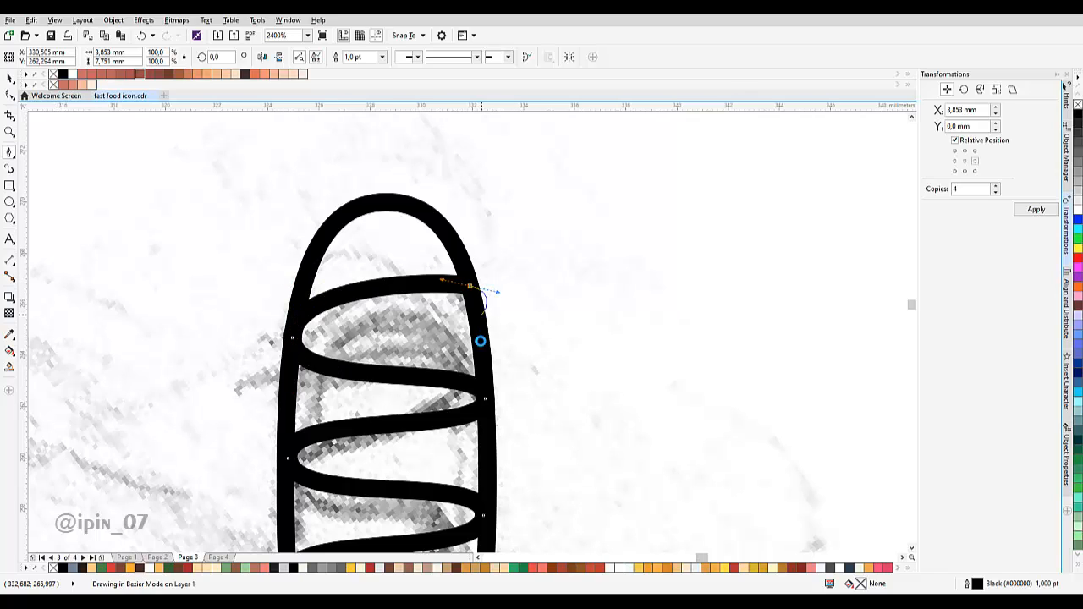
scroll(479, 338, down, 1)
scroll(472, 385, down, 1)
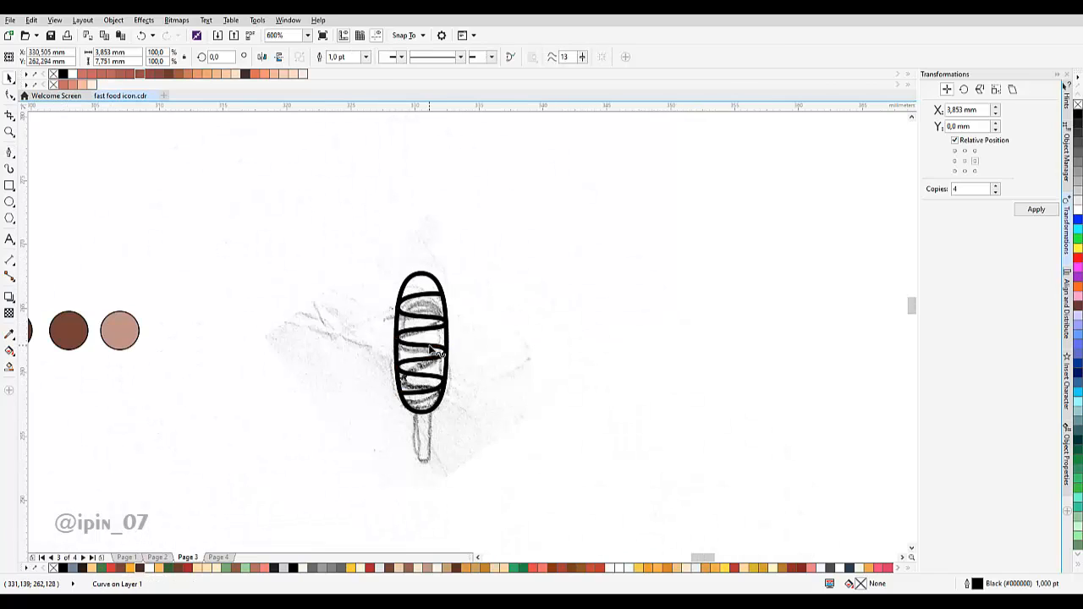
Select all nodes of the zigzag curve and make them smooth.
key(F10)
scroll(432, 352, up, 1)
drag(527, 464, 304, 170)
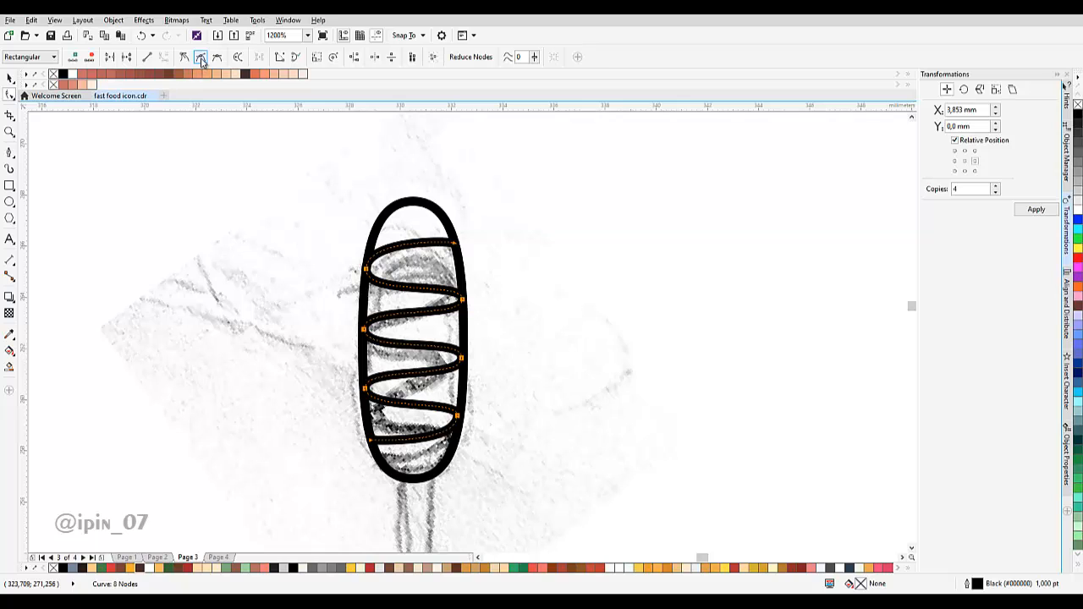
scroll(406, 261, up, 1)
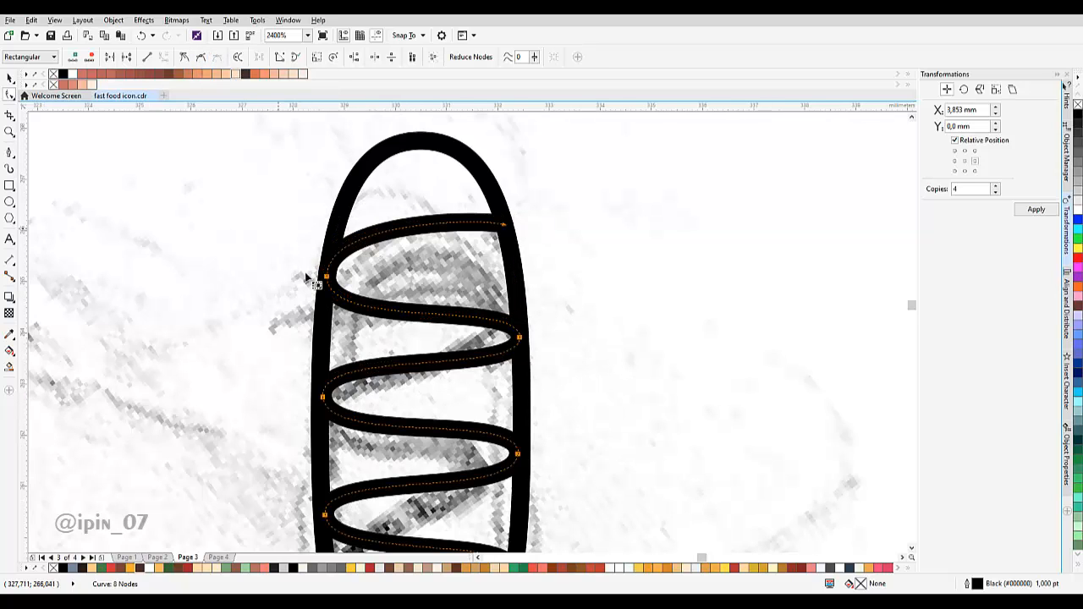
Shift the zigzag's uppermost left node slightly upward and set the uppermost right node's handles vertical.
click(327, 275)
scroll(334, 271, up, 1)
drag(329, 267, 327, 246)
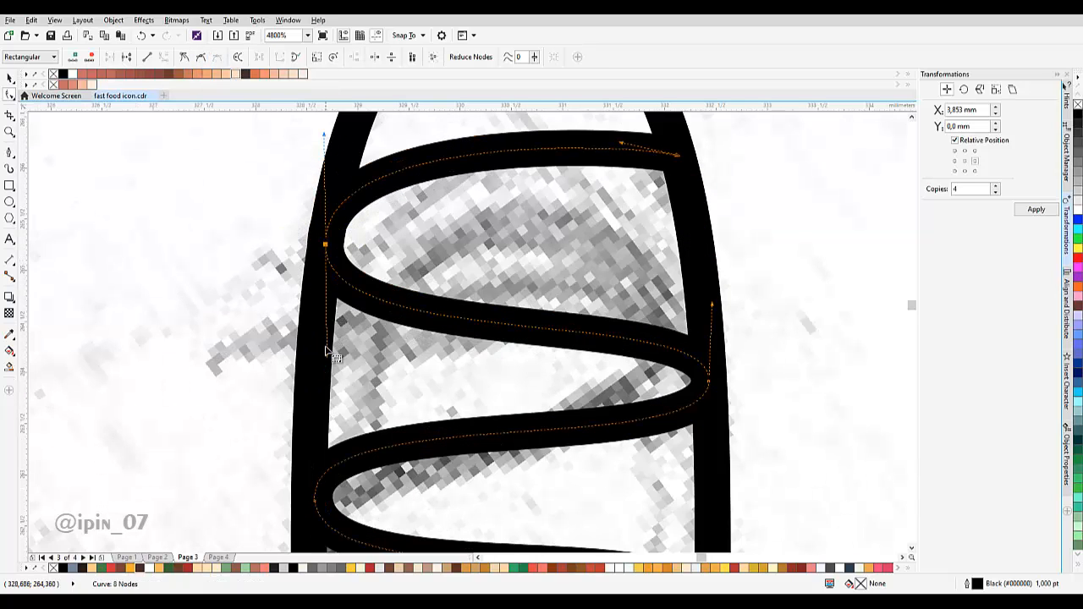
click(709, 373)
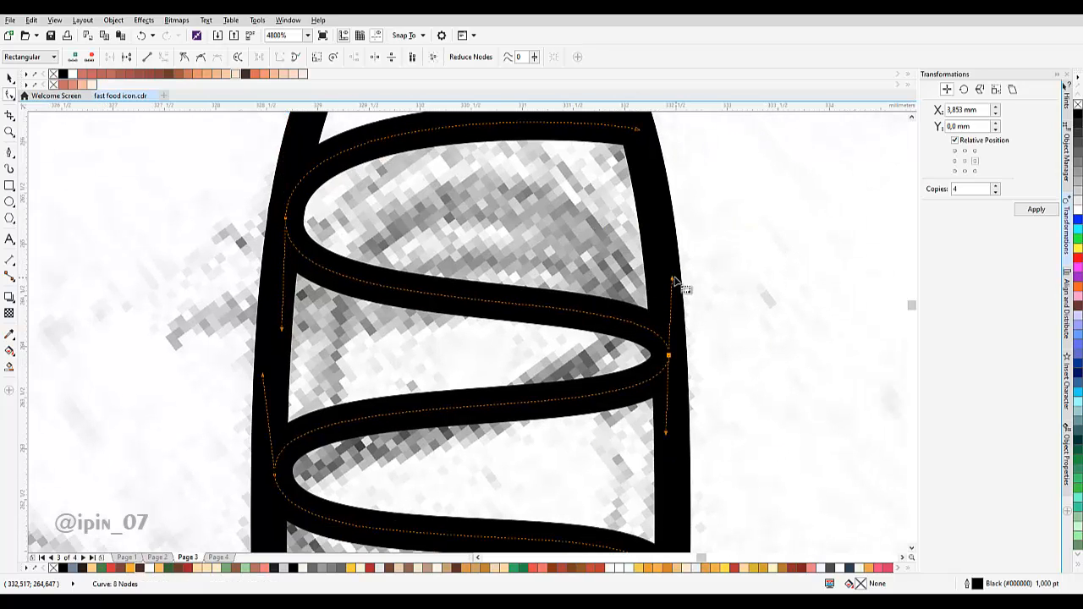
drag(677, 284, 672, 258)
scroll(660, 296, down, 1)
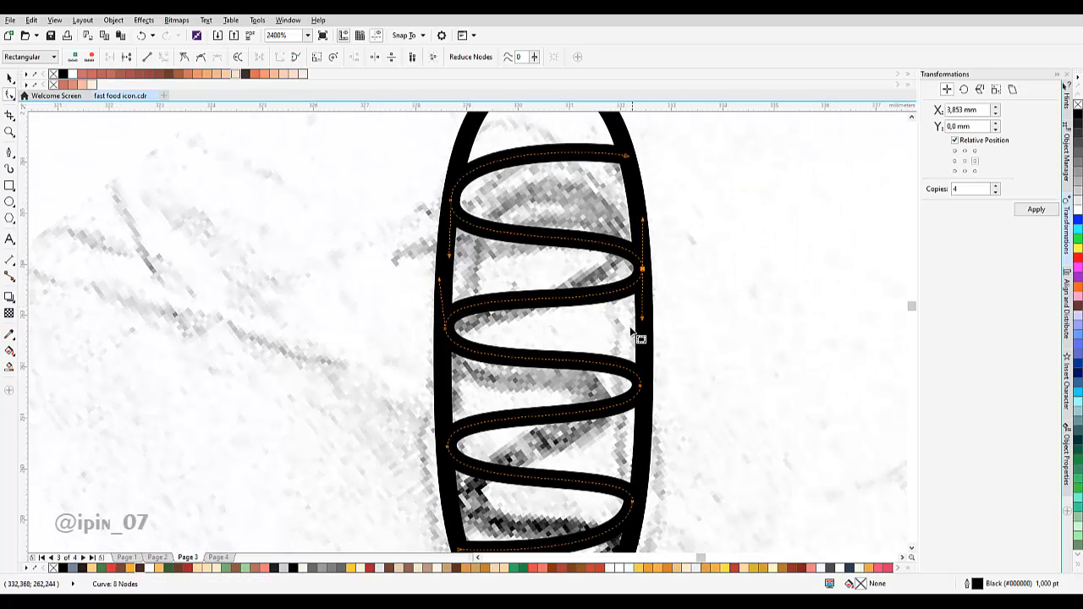
Nudge the zigzag's uppermost right bend upward and raise the second left bend by about 0.11 mm.
scroll(646, 362, down, 2)
scroll(558, 328, up, 2)
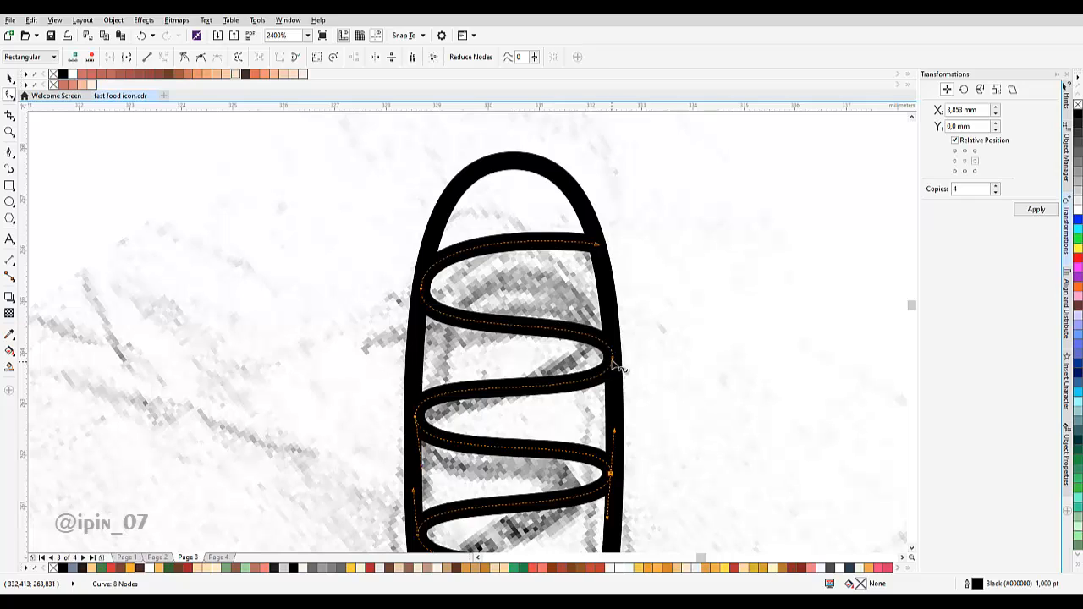
drag(618, 365, 612, 348)
scroll(395, 293, up, 1)
scroll(437, 344, up, 2)
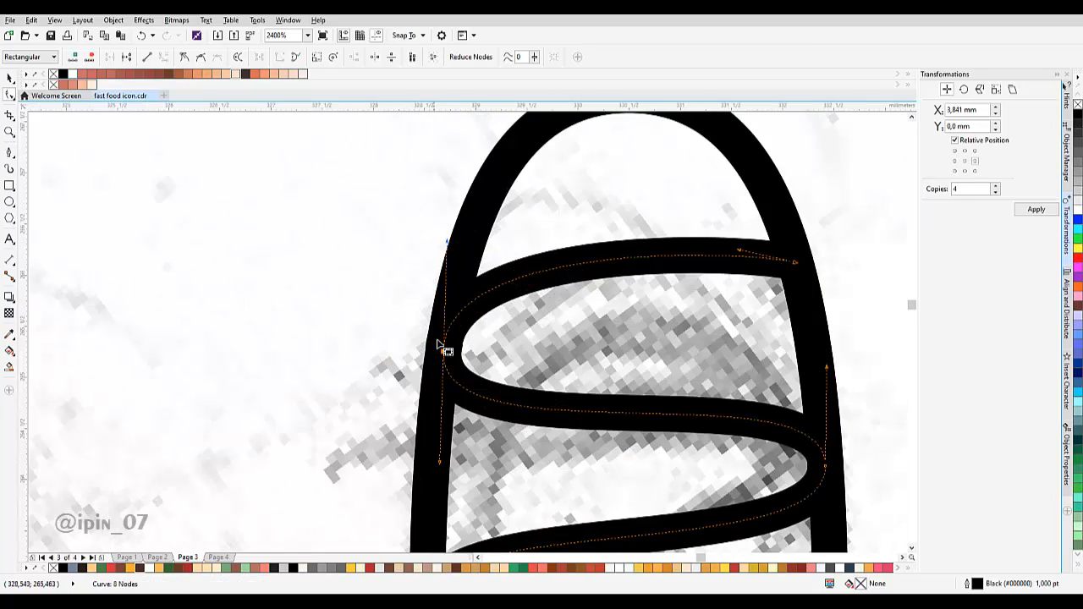
scroll(491, 323, down, 2)
scroll(331, 294, up, 1)
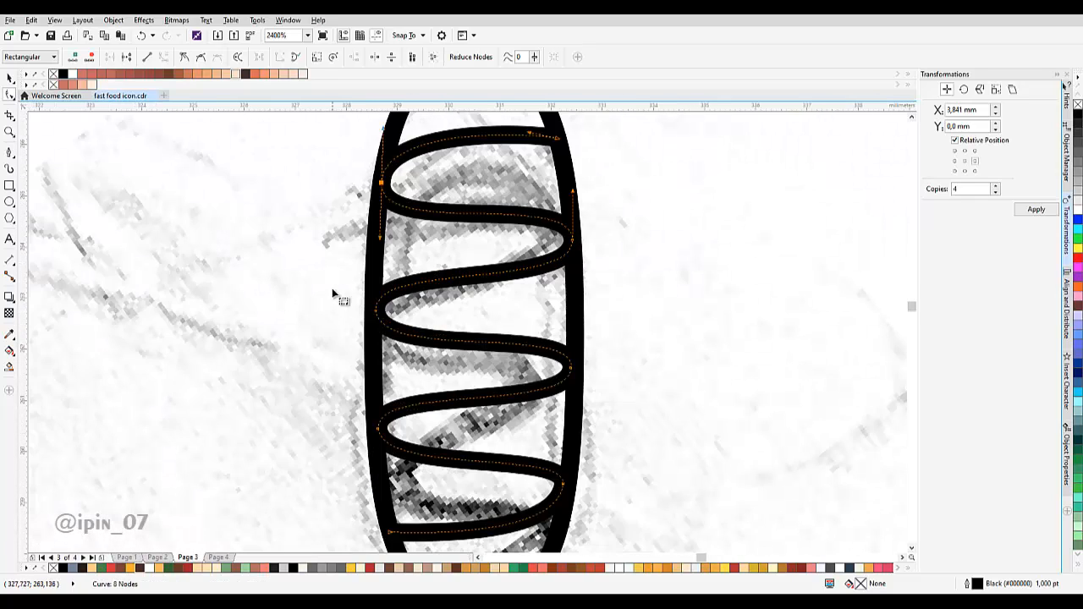
drag(369, 266, 544, 334)
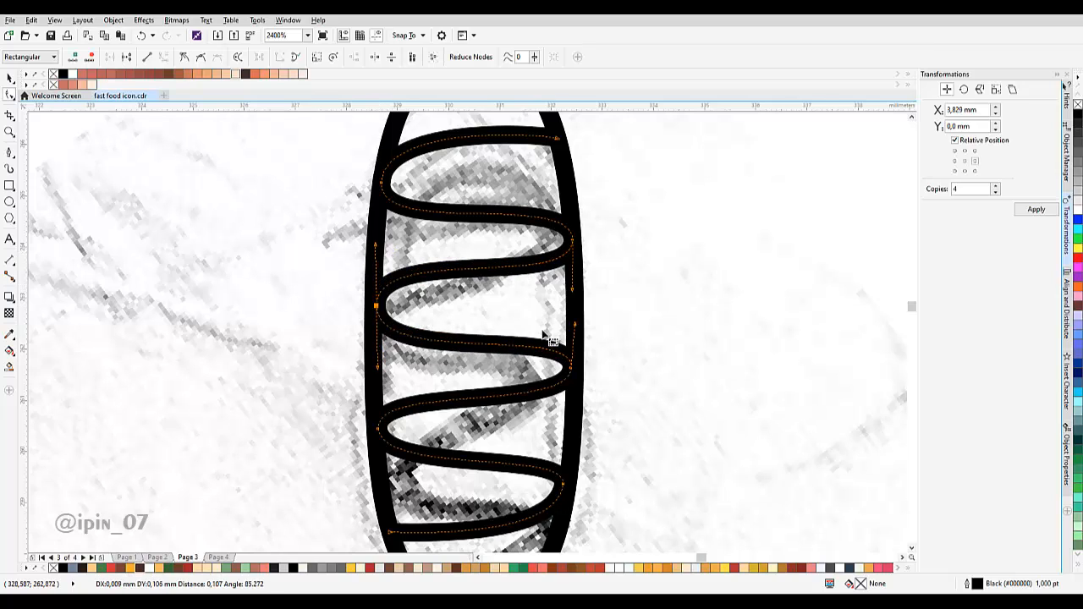
Straighten the handles of the zigzag's middle right node to vertical and shift the node slightly toward the body's edge.
scroll(584, 380, up, 1)
drag(639, 449, 611, 415)
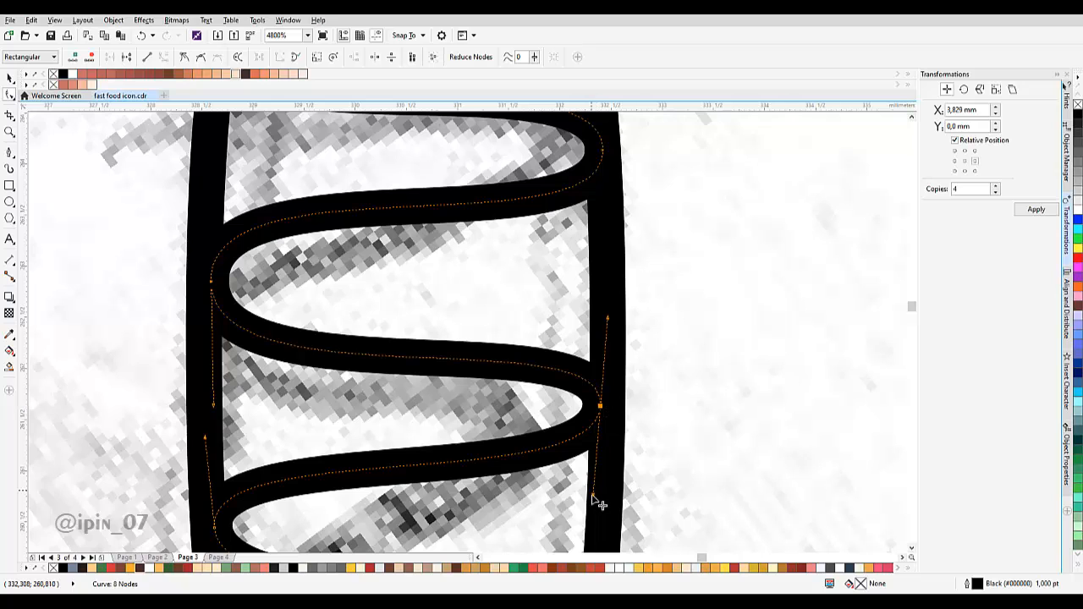
drag(592, 496, 600, 511)
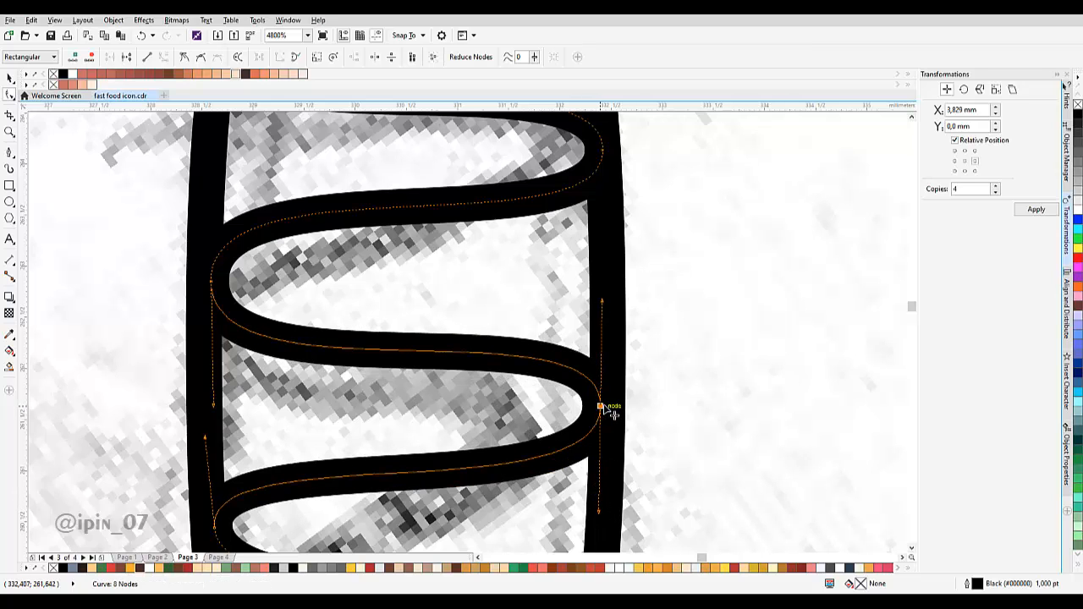
drag(603, 413, 604, 404)
scroll(604, 406, down, 1)
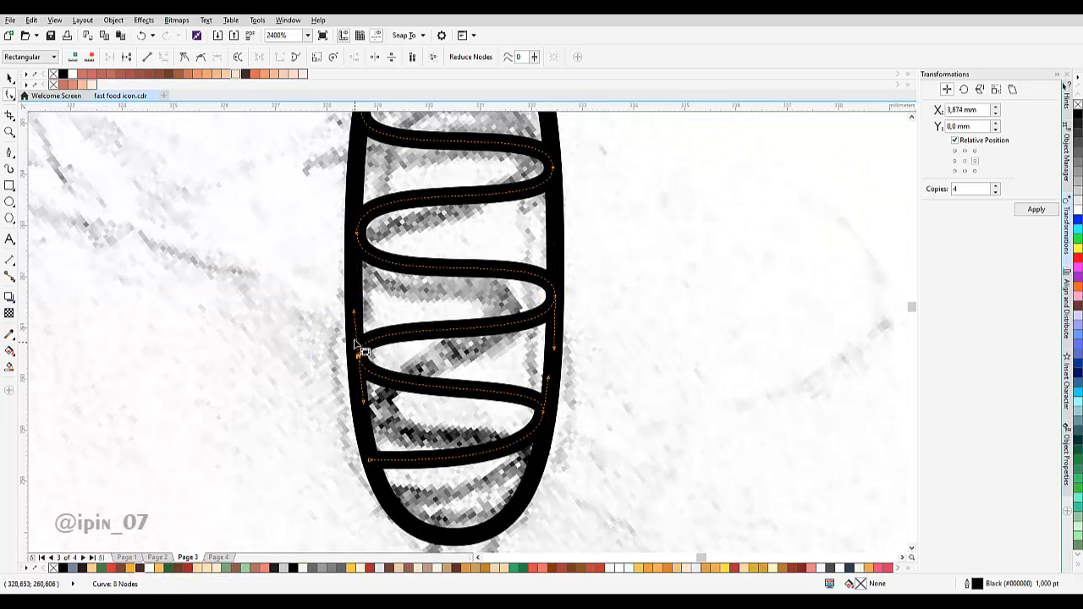
Straighten the handles of the zigzag's third left bend and reshape its lowest right bend to follow the body's edge.
scroll(356, 344, up, 1)
scroll(631, 428, down, 2)
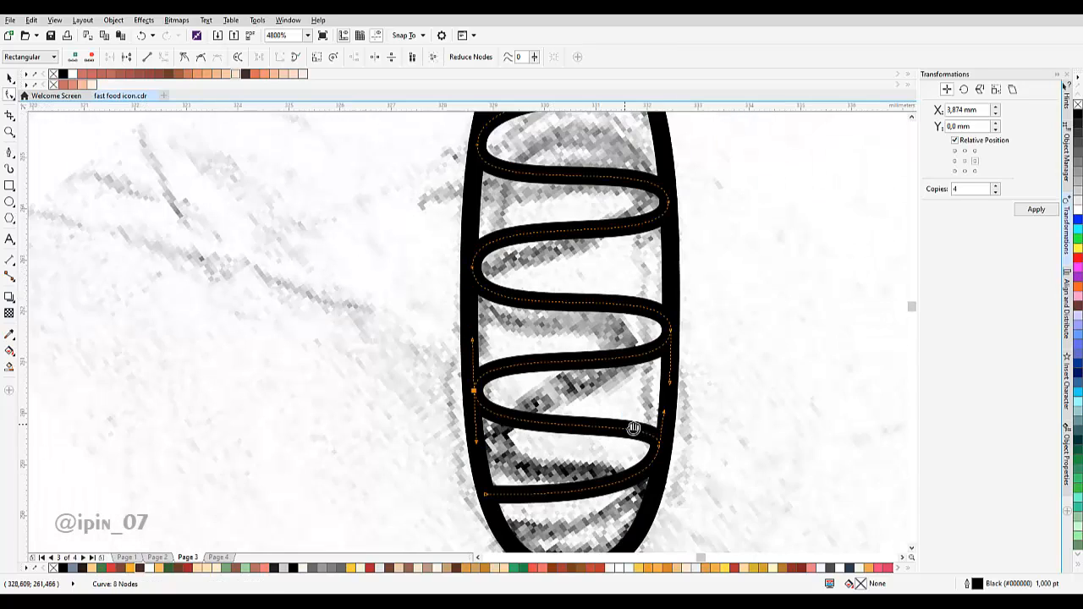
scroll(647, 432, up, 2)
drag(593, 362, 597, 374)
scroll(584, 446, down, 2)
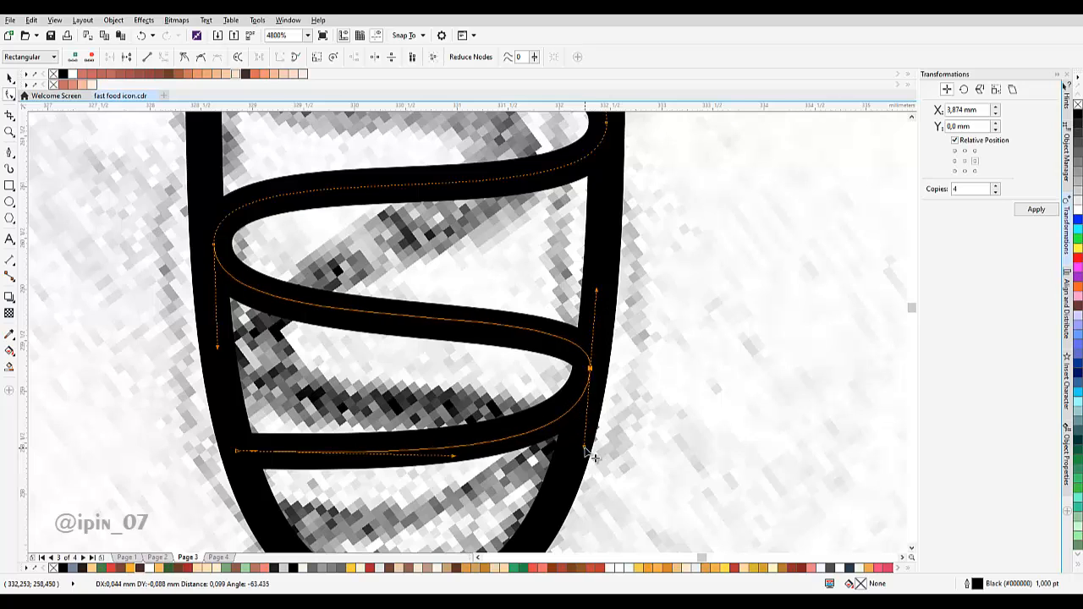
scroll(414, 449, up, 1)
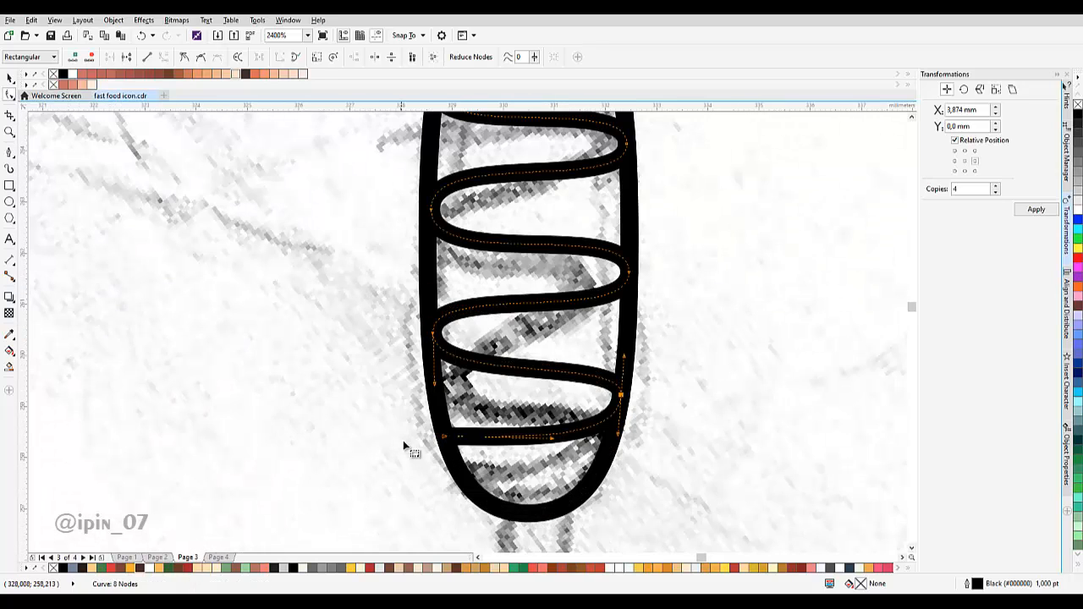
scroll(500, 414, down, 2)
scroll(522, 290, up, 2)
Move the whole zigzag curve up by about 0.055 mm within the body outline.
key(space)
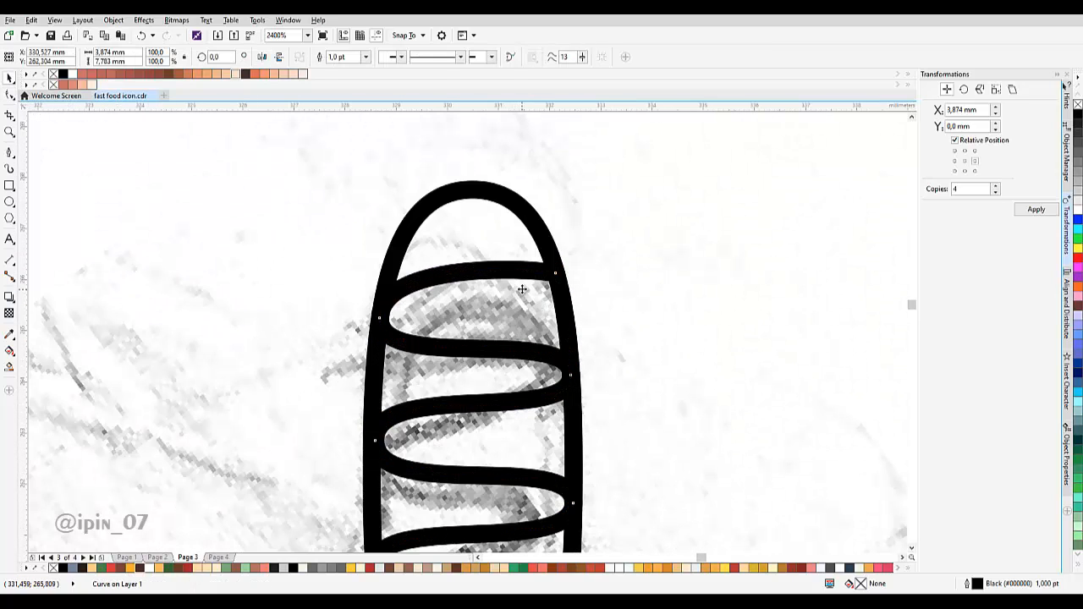
click(544, 285)
scroll(544, 285, down, 1)
scroll(431, 258, up, 2)
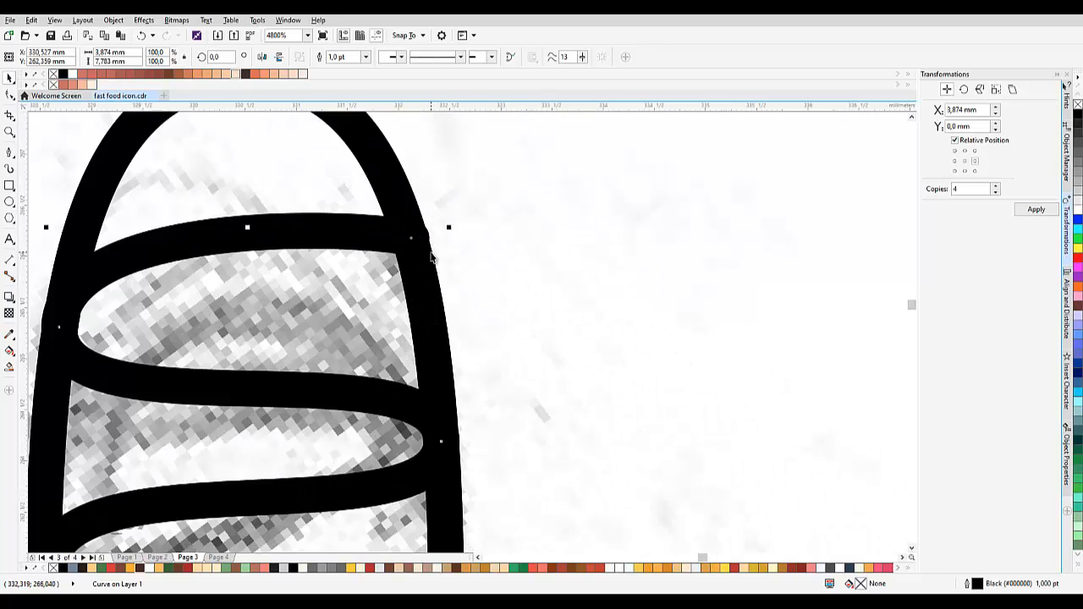
scroll(431, 258, down, 2)
scroll(426, 296, up, 2)
key(space)
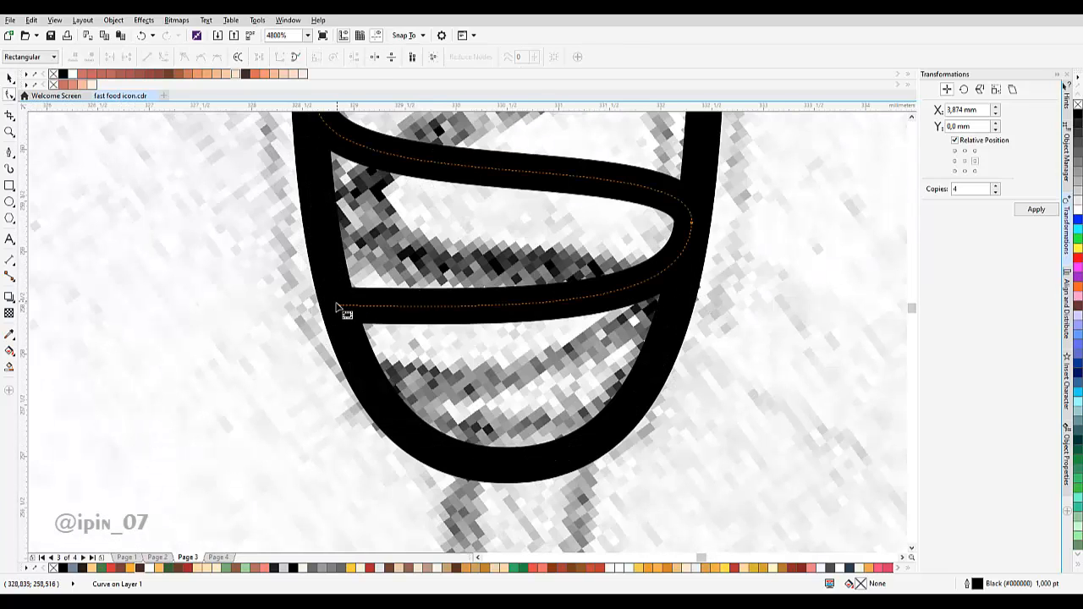
Bow the zigzag's bottom stroke slightly downward by lowering the curve handle of its lower left end node.
click(340, 308)
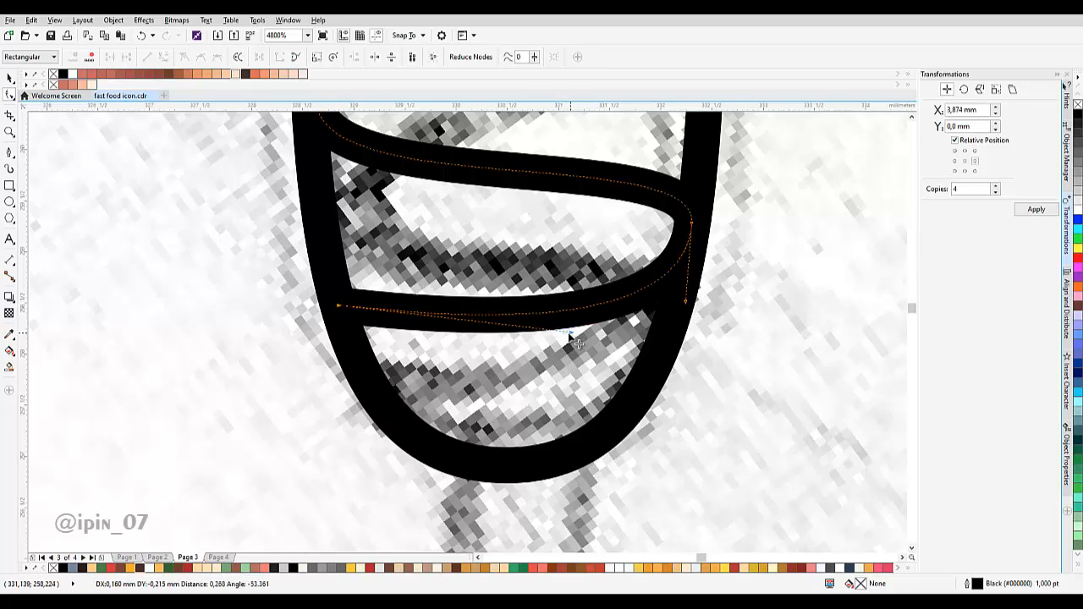
scroll(562, 330, down, 2)
scroll(521, 325, up, 1)
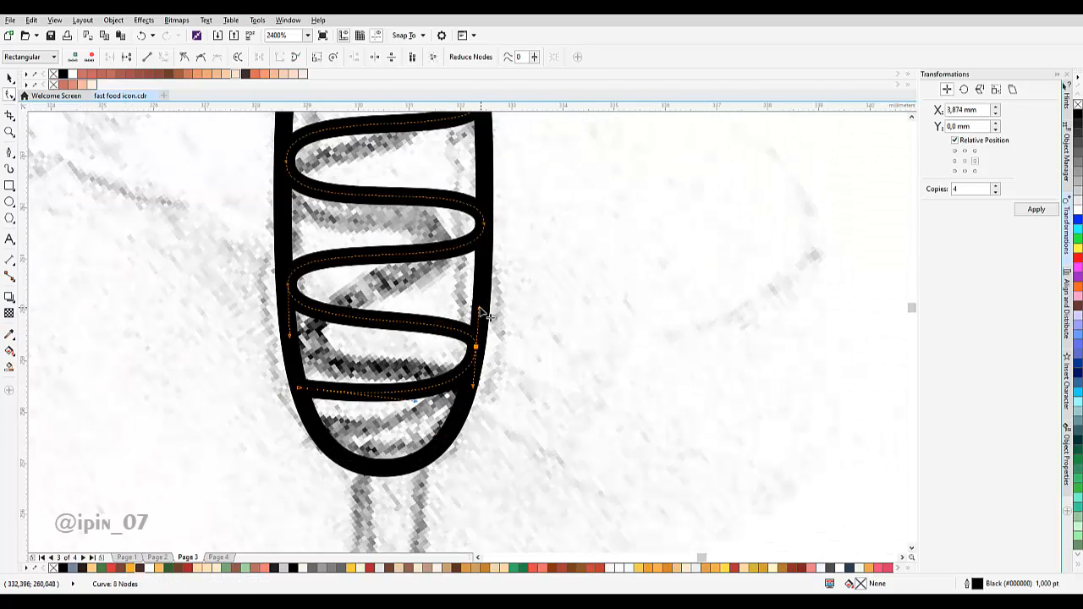
scroll(483, 311, down, 2)
key(space)
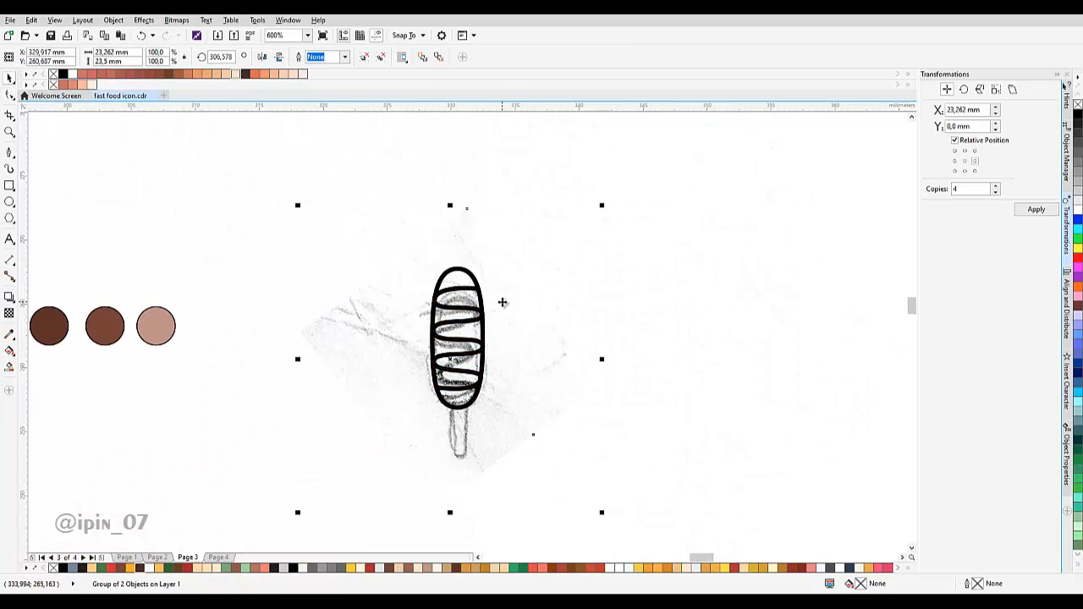
Thicken the zigzag's outline, trying 1.5 pt first and settling on the next larger preset width.
scroll(487, 294, up, 1)
ctrl+click(436, 291)
click(365, 57)
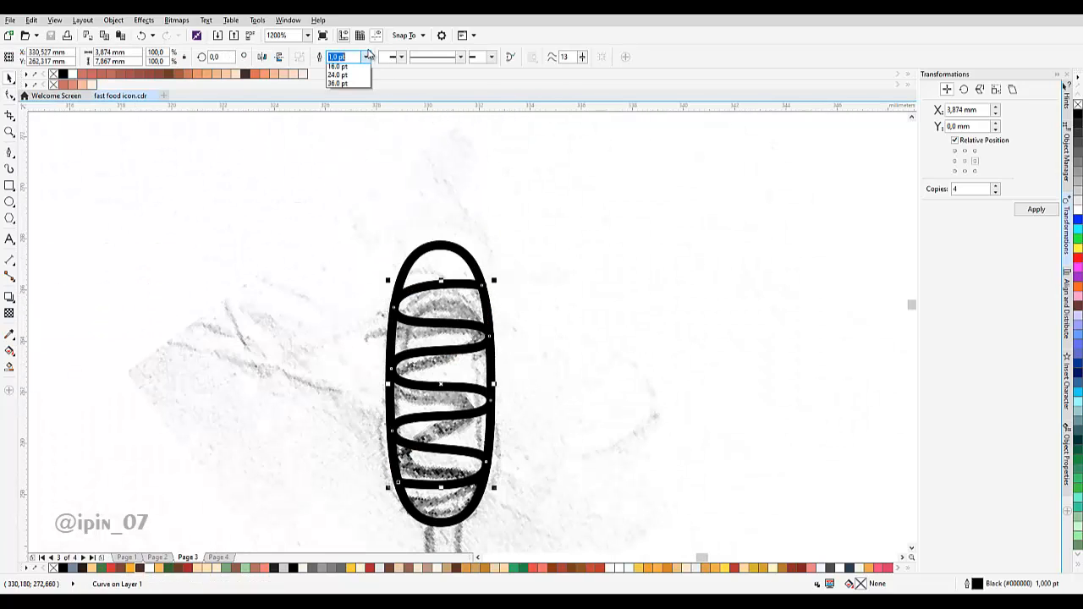
click(357, 110)
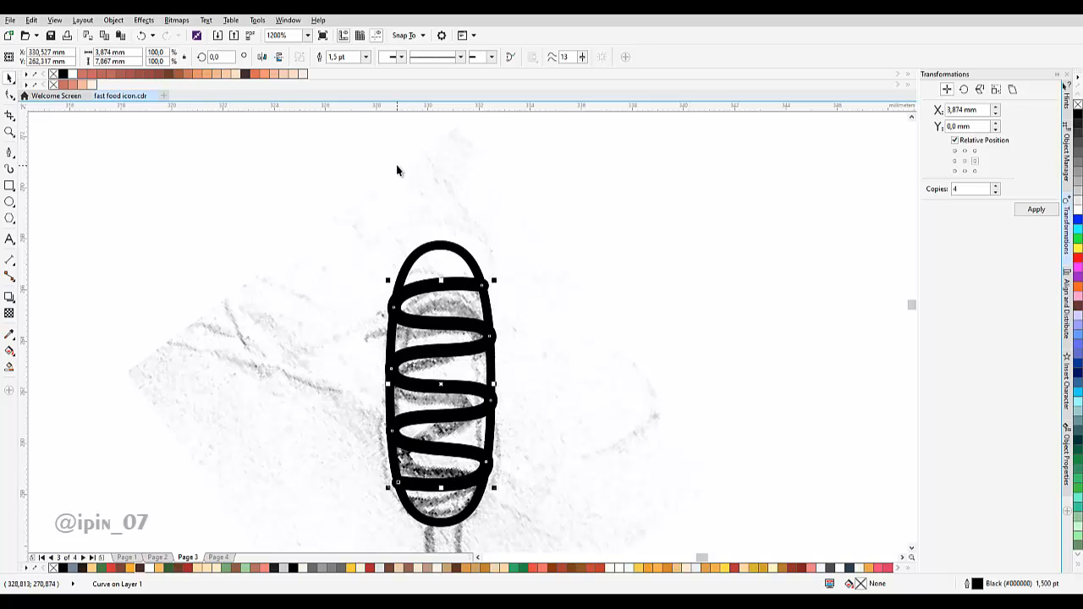
click(366, 57)
click(361, 119)
scroll(525, 274, down, 1)
click(374, 330)
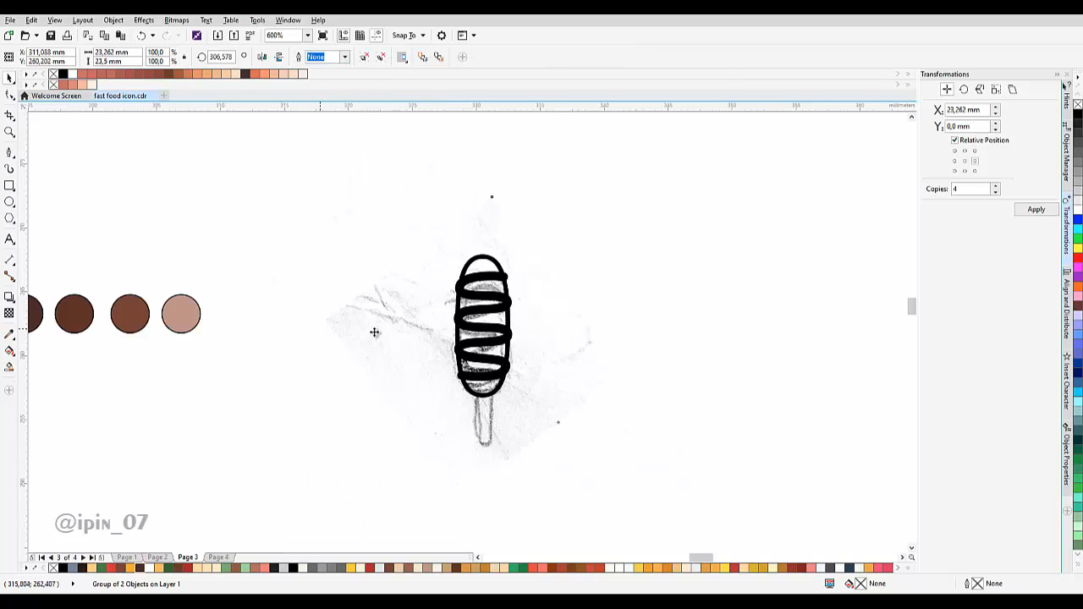
scroll(520, 326, up, 1)
drag(531, 271, 429, 289)
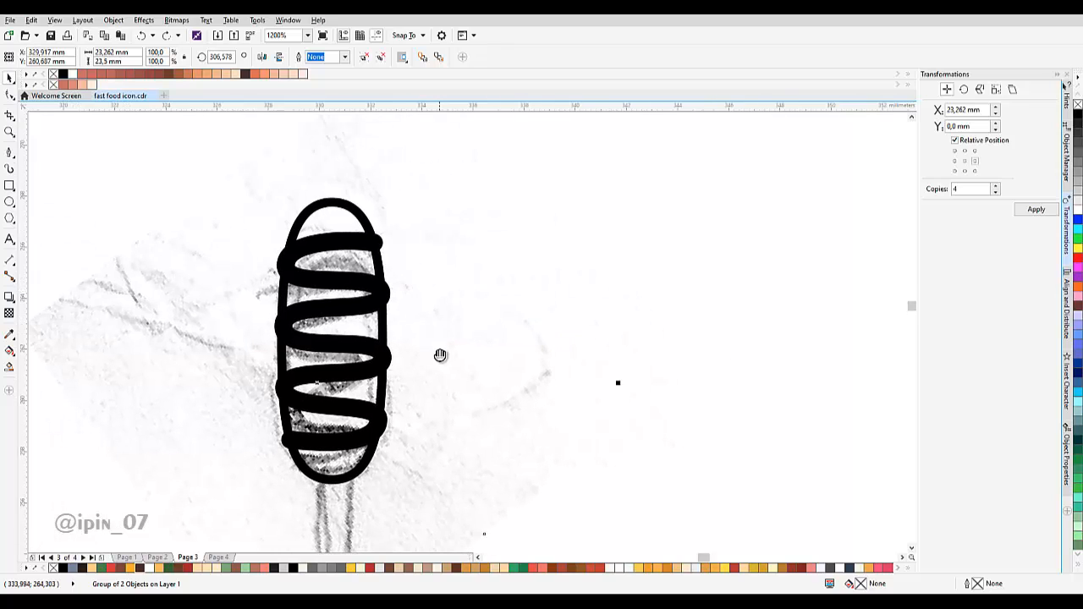
Draw a tall rectangle about 1.59 mm wide and 9.53 mm high for the stick, overlapping the body's lower part.
scroll(440, 354, up, 1)
scroll(418, 253, down, 1)
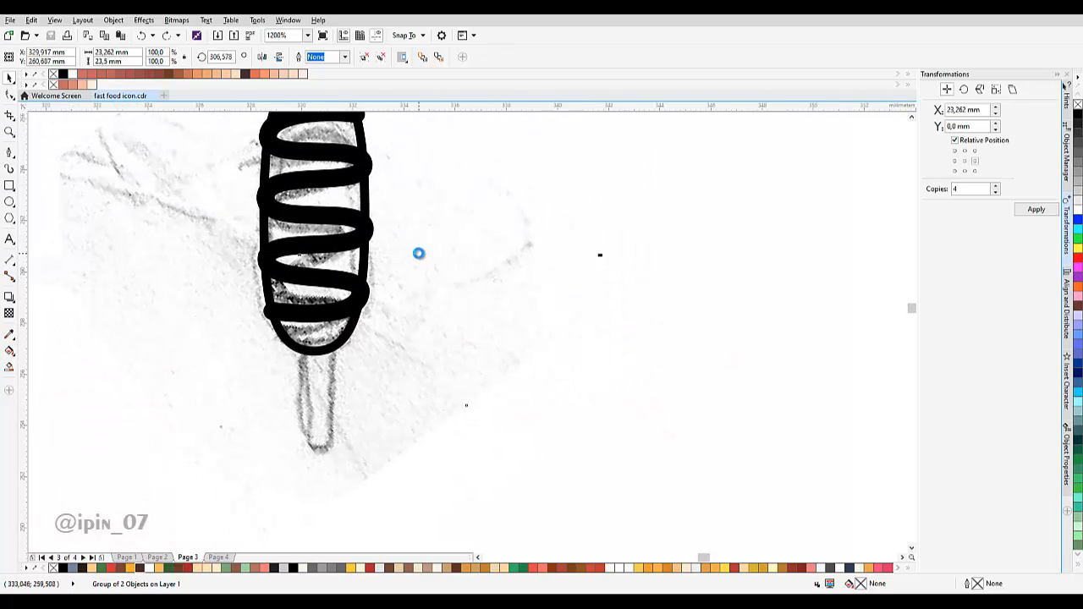
click(8, 188)
drag(336, 245, 379, 484)
scroll(406, 423, up, 1)
Select the stick rectangle together with the body outline and align their centers horizontally.
key(ctrl+a)
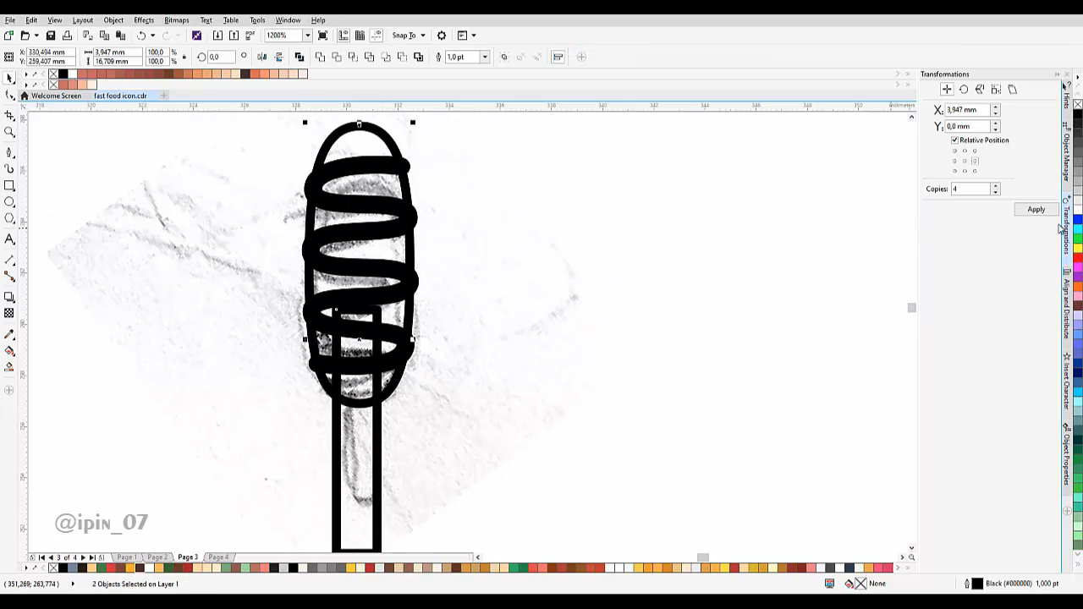
click(1067, 300)
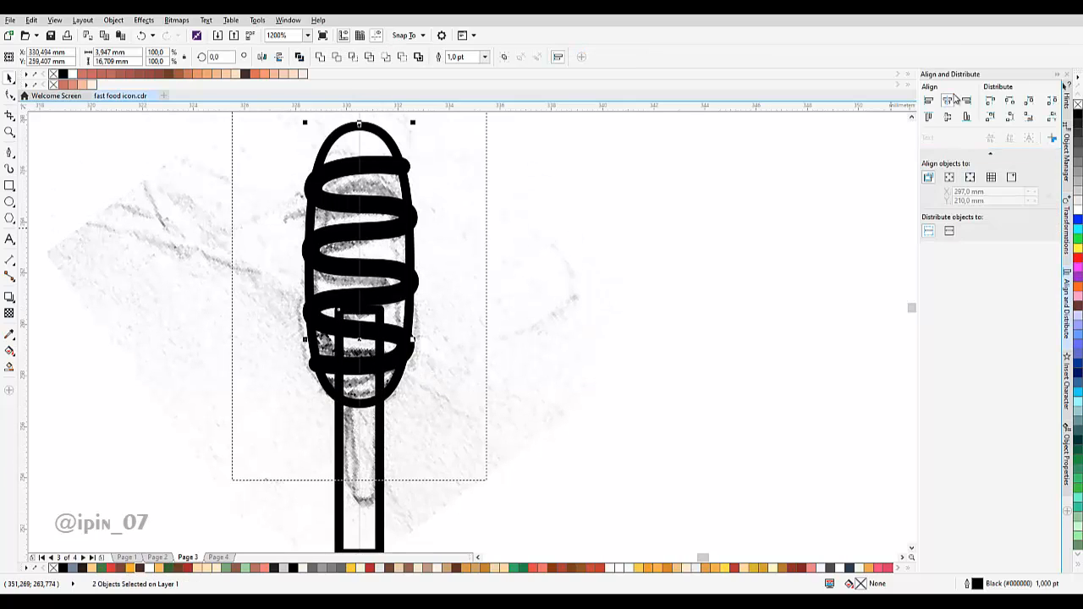
scroll(587, 290, down, 2)
scroll(514, 329, up, 1)
Narrow the stick rectangle symmetrically about its center to about 1.37 mm wide.
click(499, 329)
scroll(508, 338, up, 3)
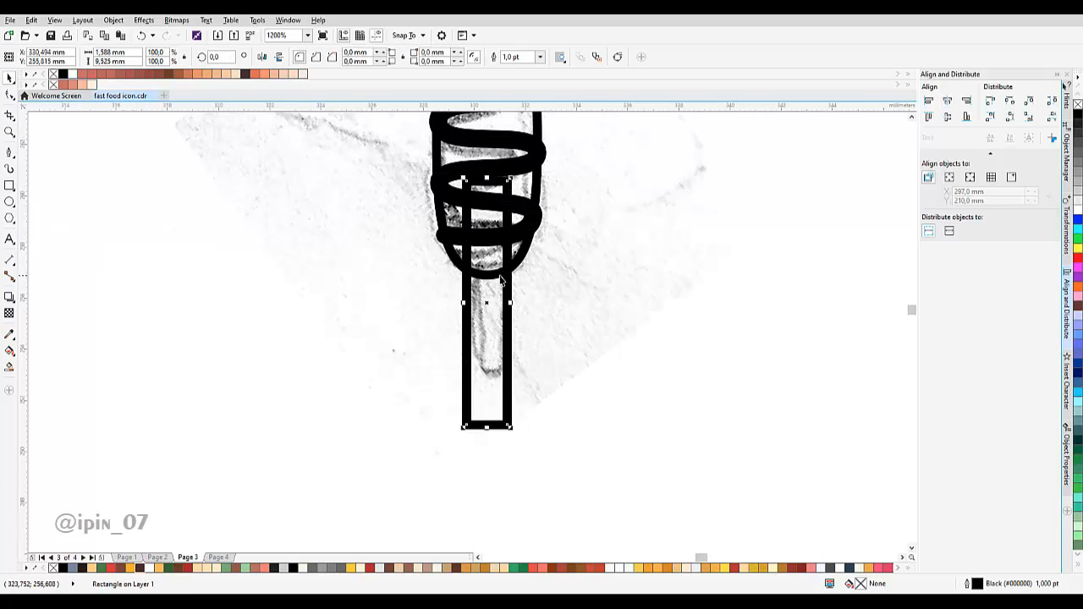
drag(531, 387, 508, 385)
scroll(327, 308, down, 2)
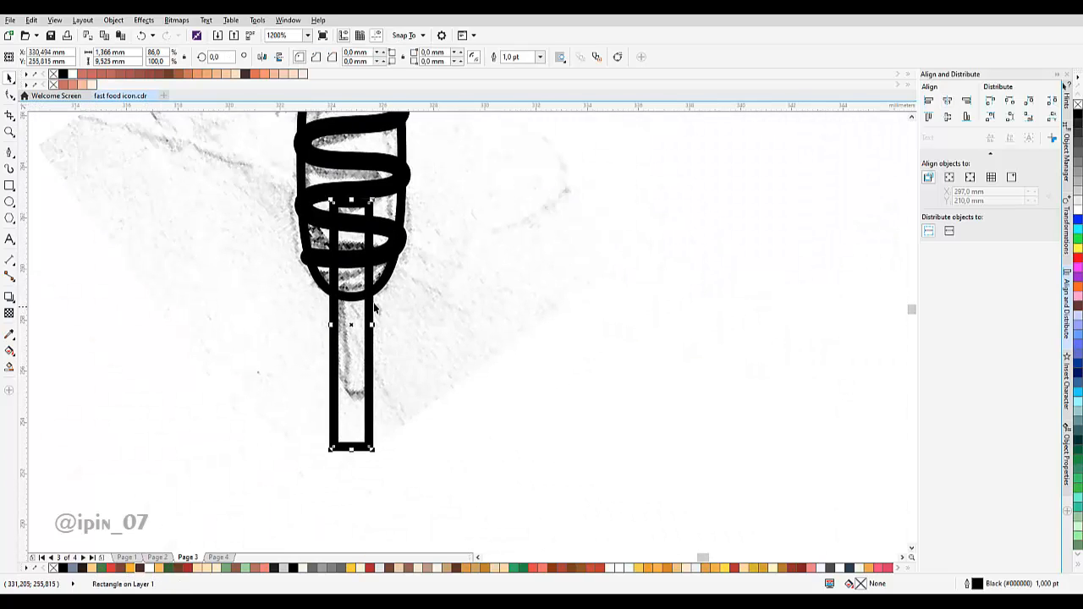
Round the stick rectangle's corners fully, to a radius of about 0.68 mm.
click(9, 95)
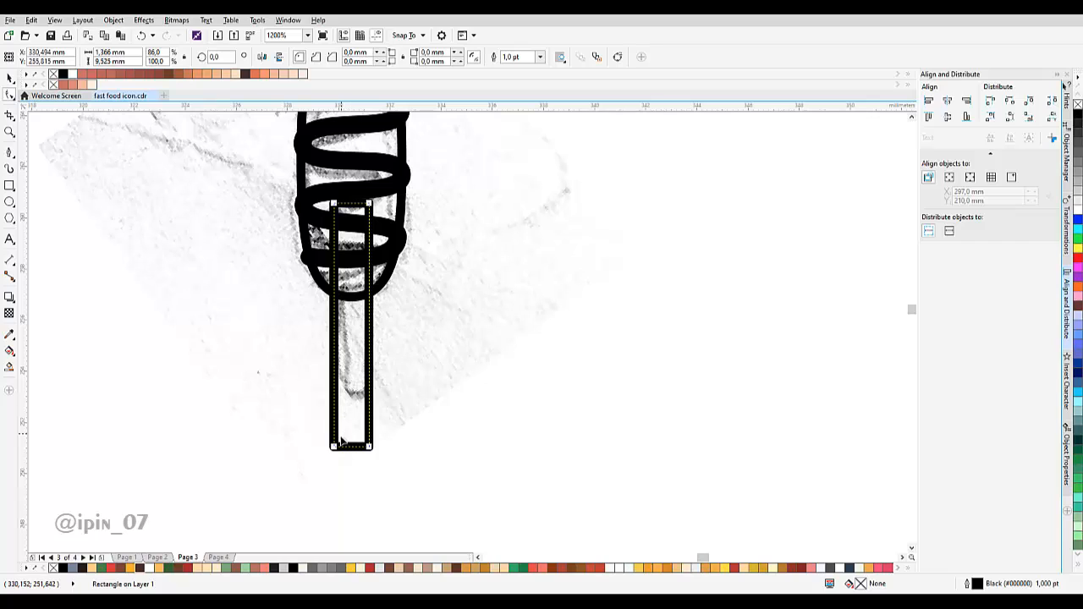
drag(340, 437, 364, 390)
scroll(382, 347, up, 1)
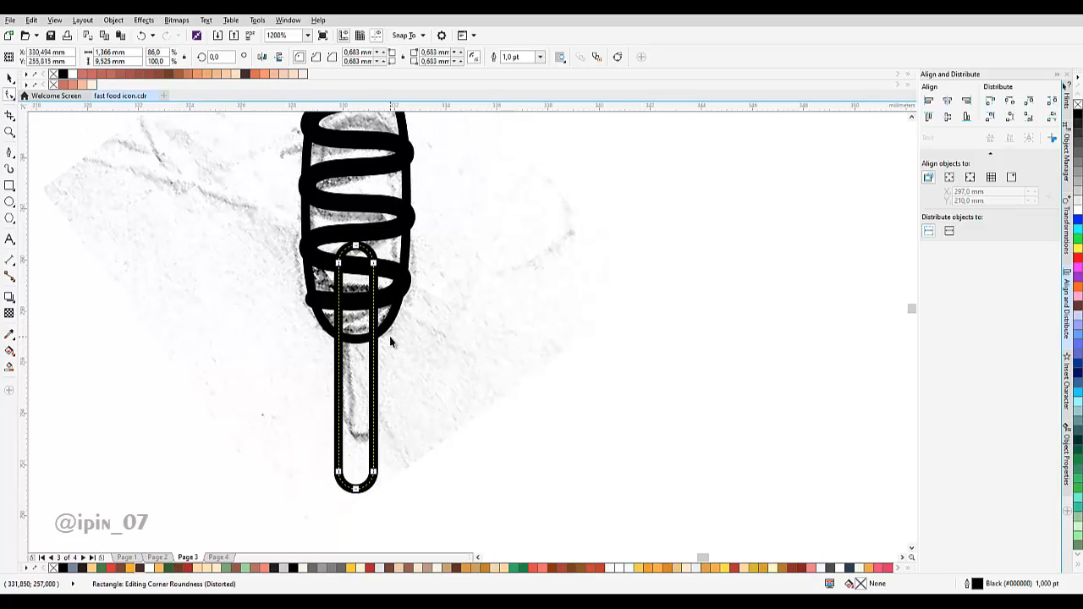
drag(389, 336, 393, 328)
Send the rounded stick backward in the stacking order, behind the body.
right_click(373, 365)
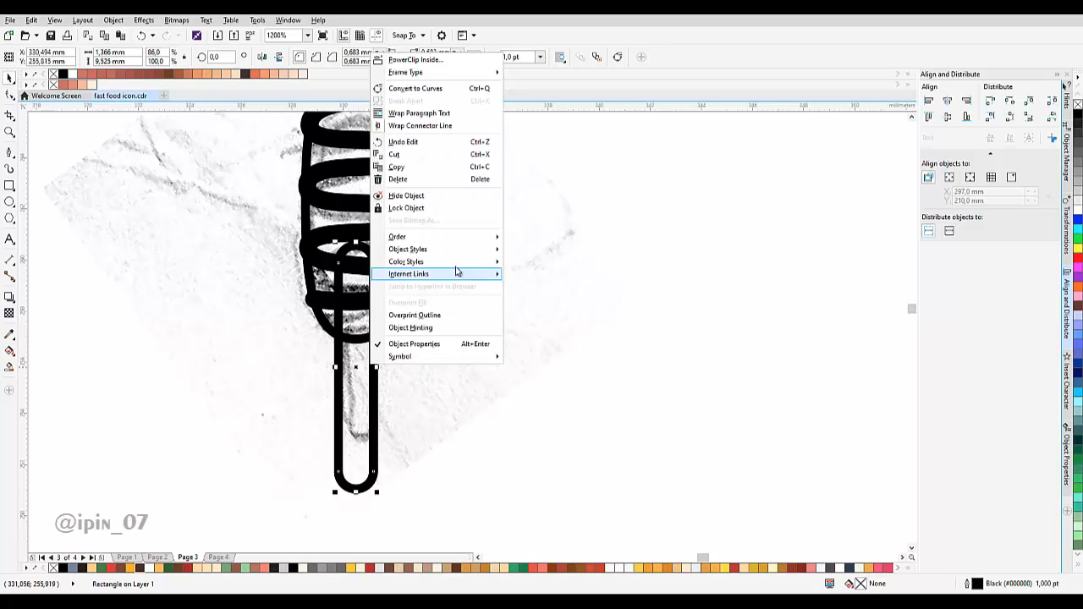
mouse_move(474, 237)
click(520, 304)
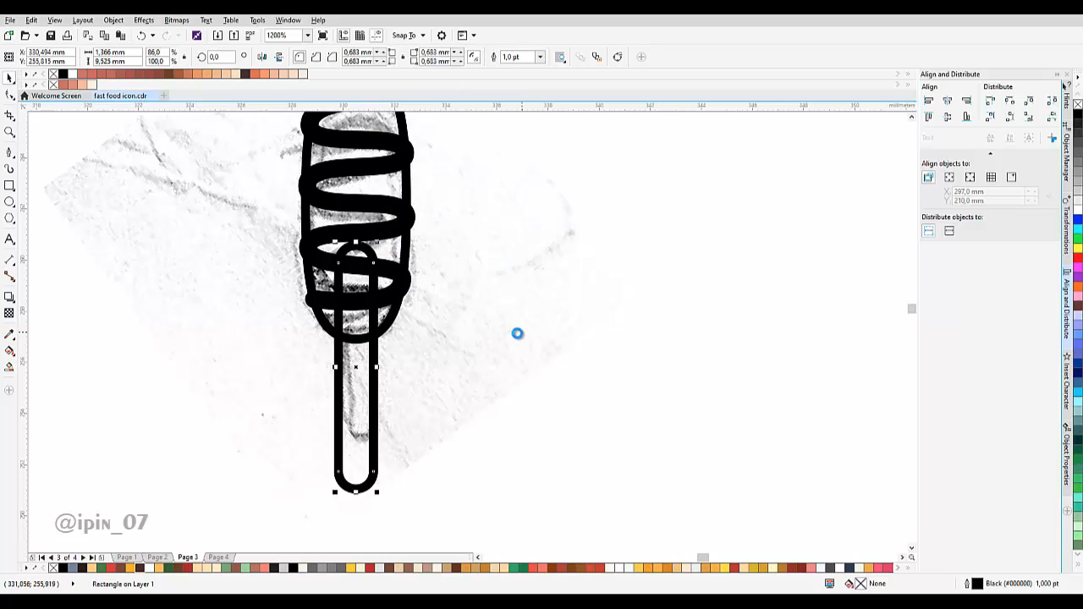
Move the grouped sketch about 34 mm to the right, clear of the drawn icon.
scroll(517, 333, down, 3)
scroll(407, 389, up, 2)
scroll(407, 386, up, 2)
scroll(564, 375, down, 4)
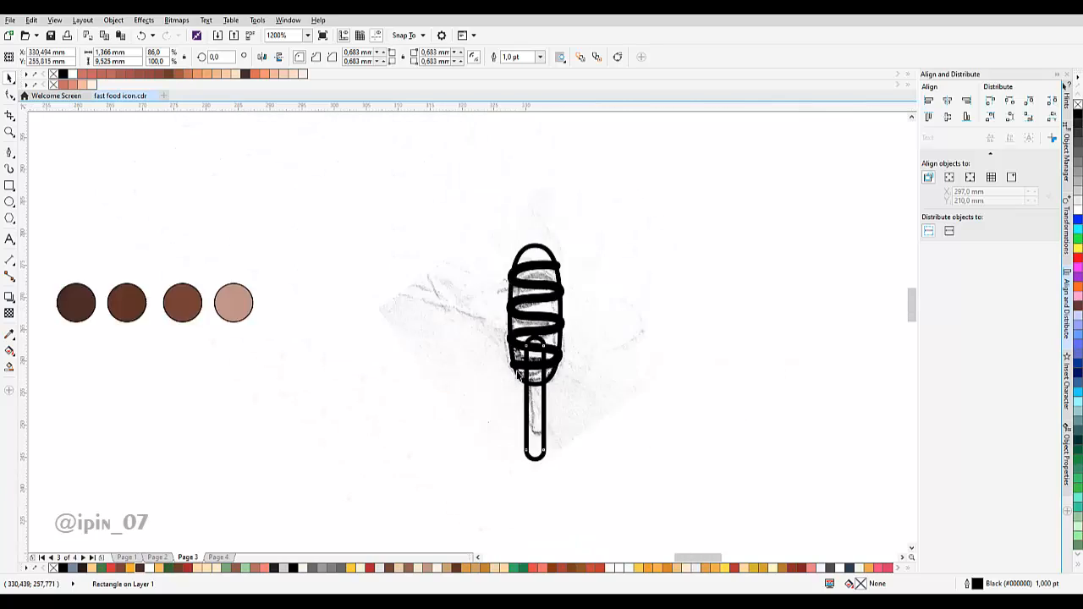
drag(476, 372, 690, 355)
scroll(537, 350, up, 2)
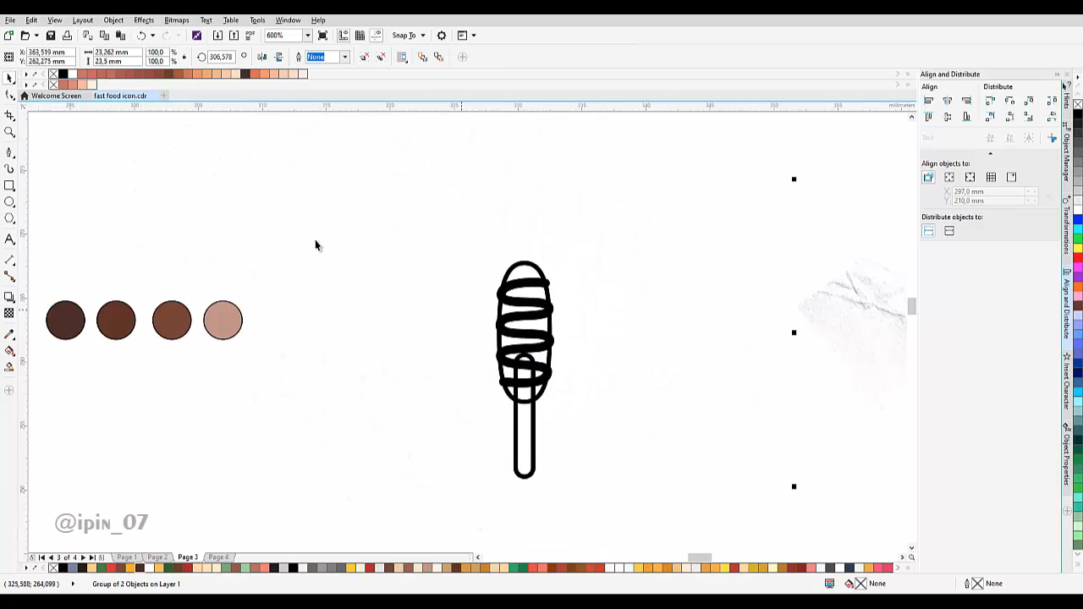
scroll(315, 245, down, 1)
scroll(150, 282, up, 1)
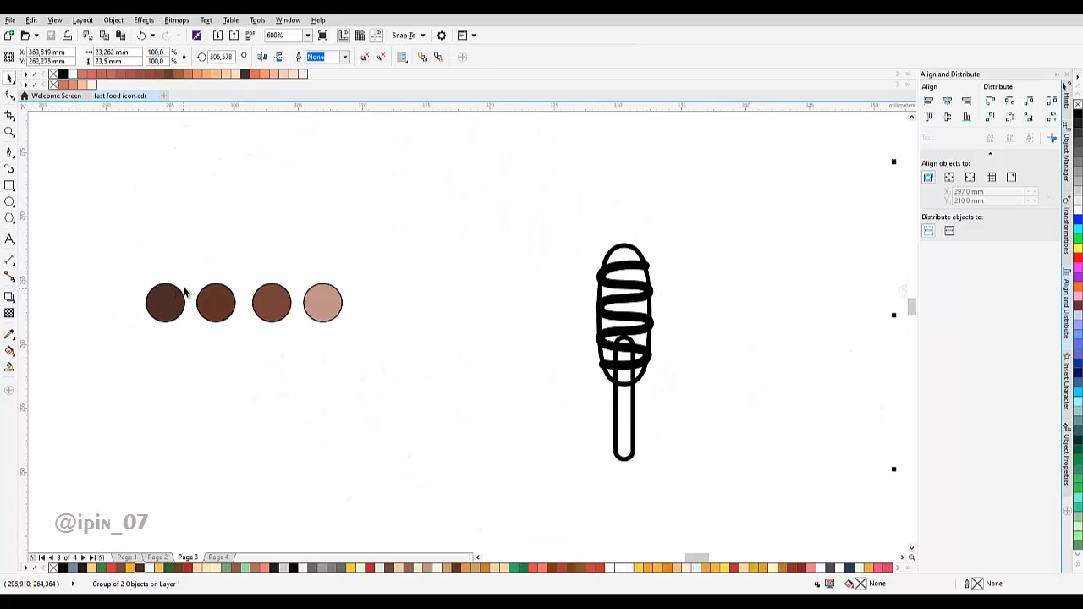
drag(213, 280, 190, 282)
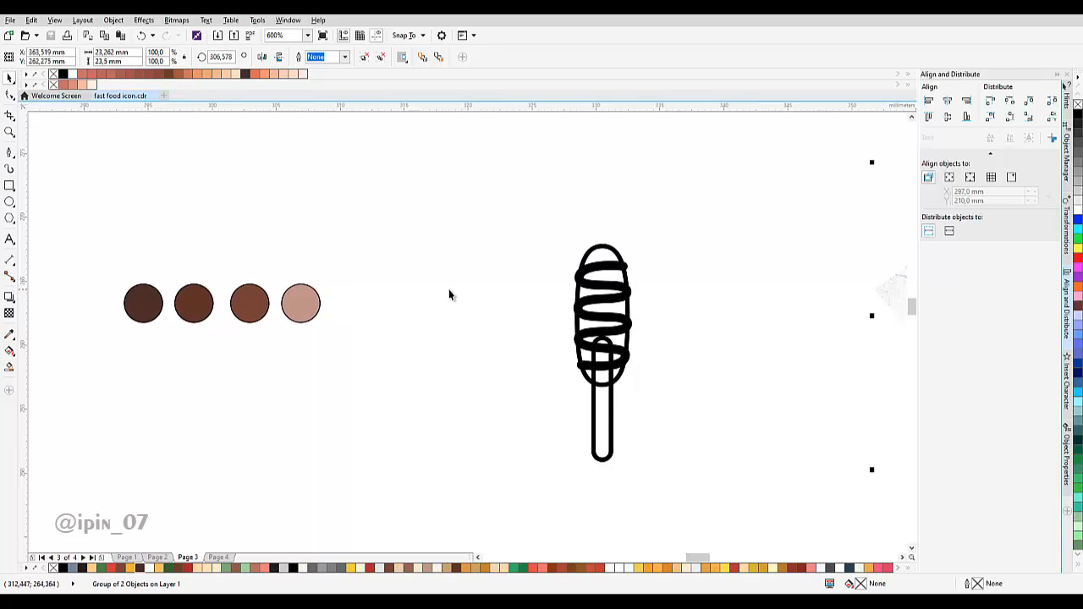
scroll(251, 282, right, 2)
mouse_move(221, 282)
mouse_down()
mouse_move(237, 283)
mouse_move(177, 201)
mouse_up()
scroll(239, 283, up, 2)
click(180, 202)
scroll(180, 201, down, 4)
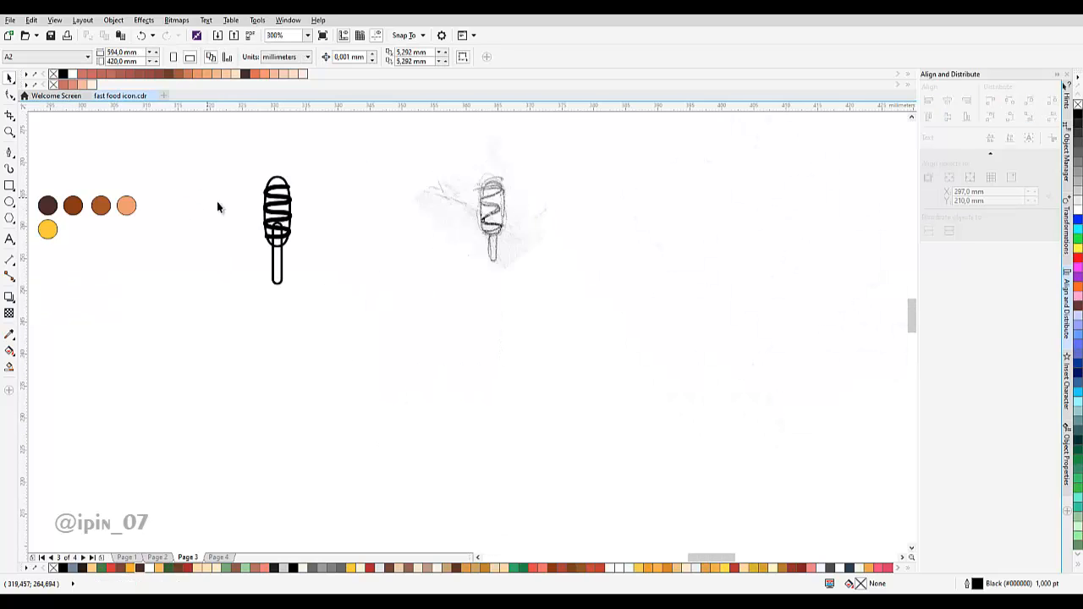
Sample the medium brown from the third color circle and fill the ice-cream body with it.
scroll(240, 260, up, 2)
scroll(251, 273, up, 2)
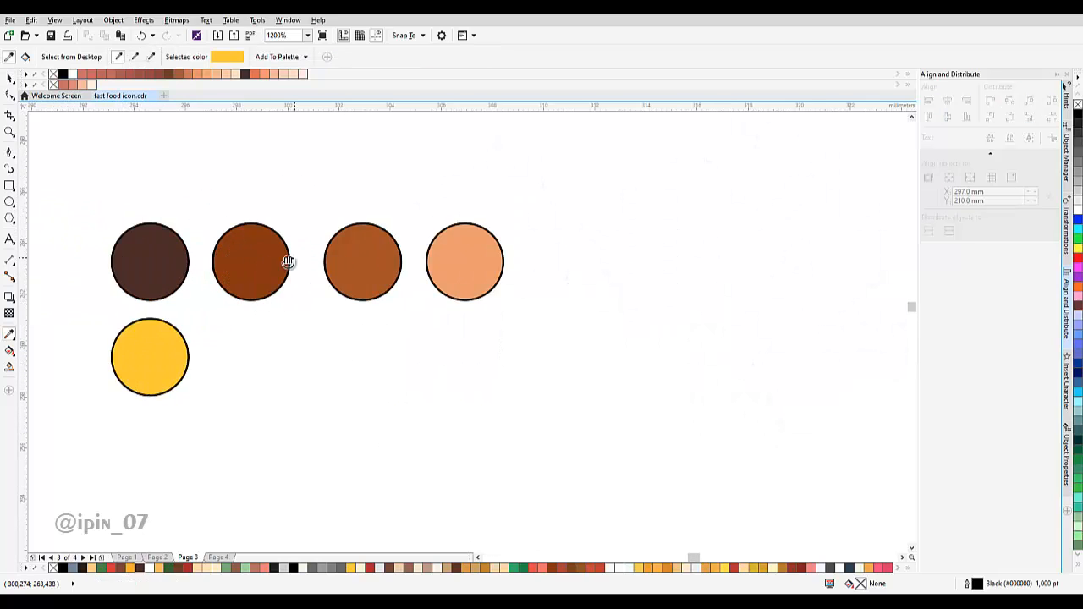
scroll(286, 262, down, 2)
click(163, 268)
scroll(533, 225, up, 2)
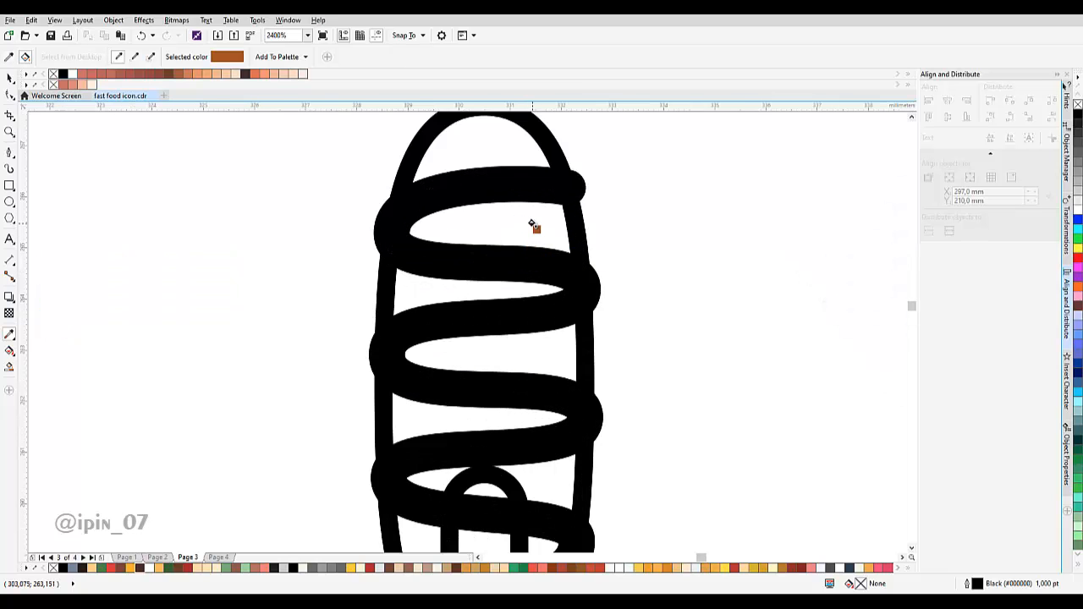
scroll(528, 223, down, 2)
scroll(516, 204, up, 2)
click(515, 204)
scroll(593, 212, down, 2)
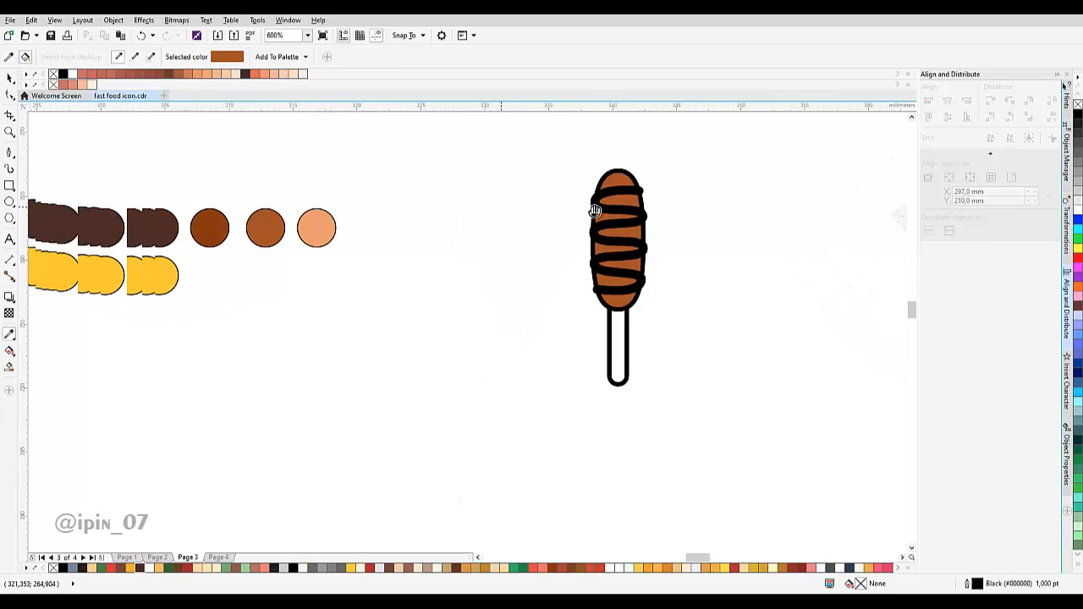
Sample the dark brown from the first color circle and apply it to the outlines of the body and the stick.
key(shift)
click(250, 227)
scroll(712, 175, up, 2)
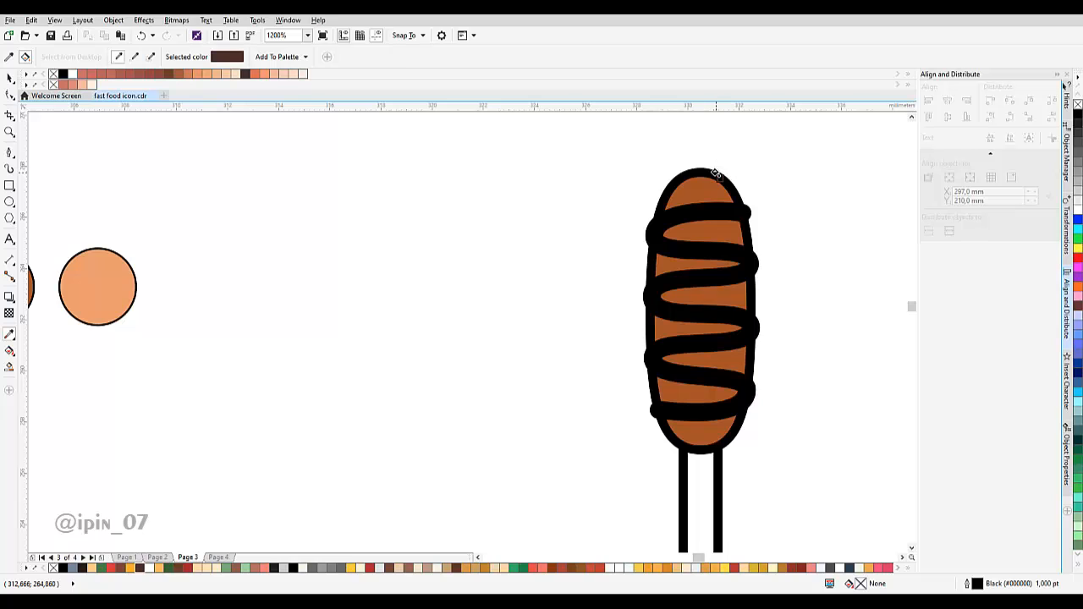
click(715, 174)
scroll(571, 375, down, 2)
scroll(647, 406, up, 2)
click(643, 438)
scroll(643, 438, down, 3)
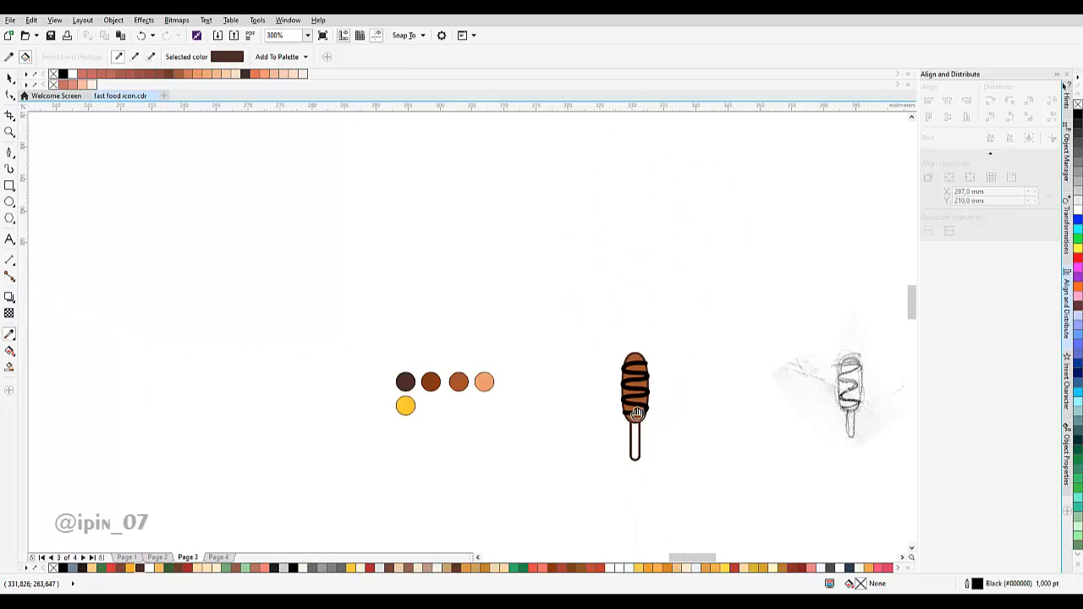
Sample the yellow from the lower color circle and apply it to the zigzag topping line.
scroll(609, 358, up, 2)
scroll(502, 334, right, 1)
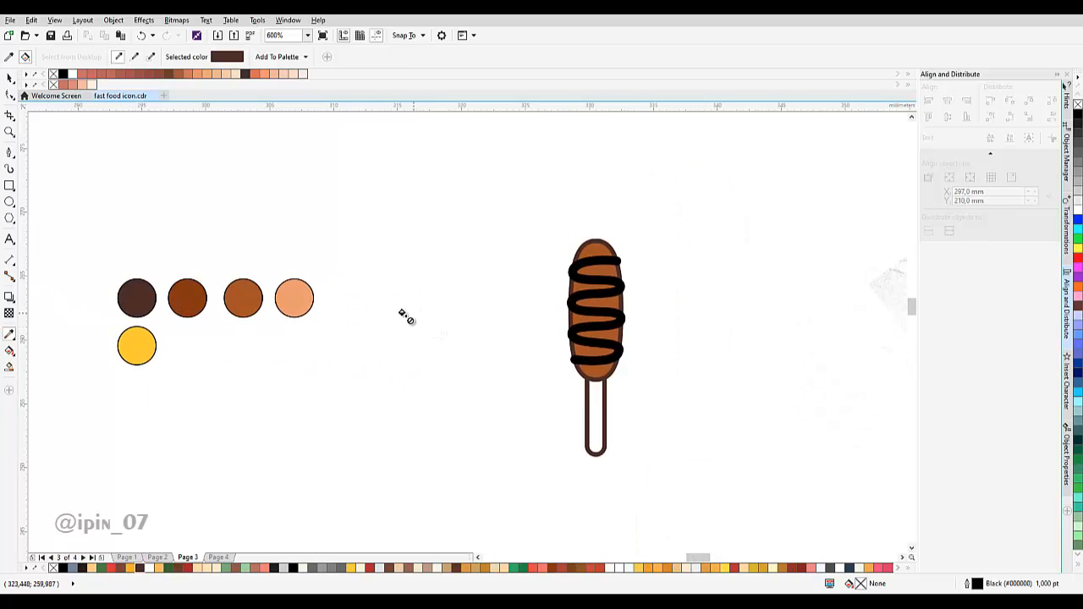
click(147, 350)
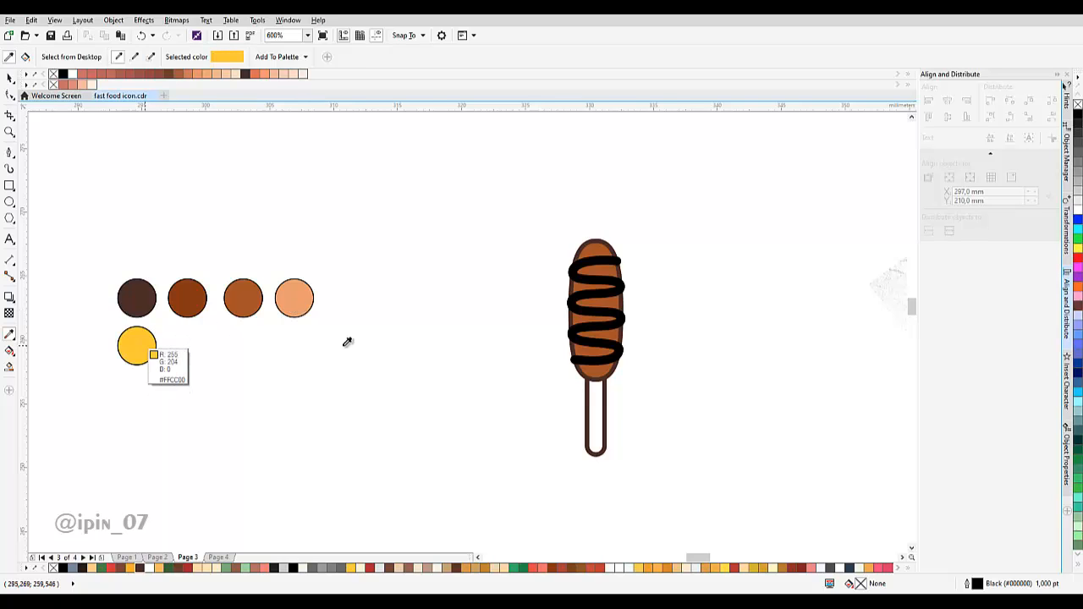
scroll(623, 330, up, 2)
click(582, 306)
scroll(573, 293, down, 2)
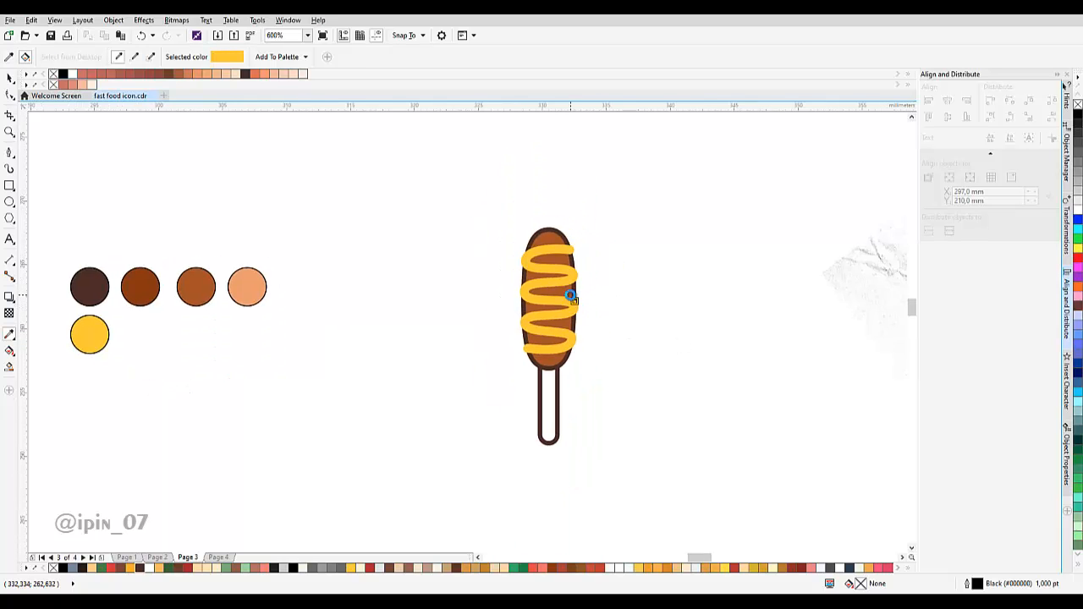
Sample the light orange from the second circle in the lower color row and fill the stick with it.
scroll(567, 338, up, 2)
key(space)
scroll(565, 349, down, 1)
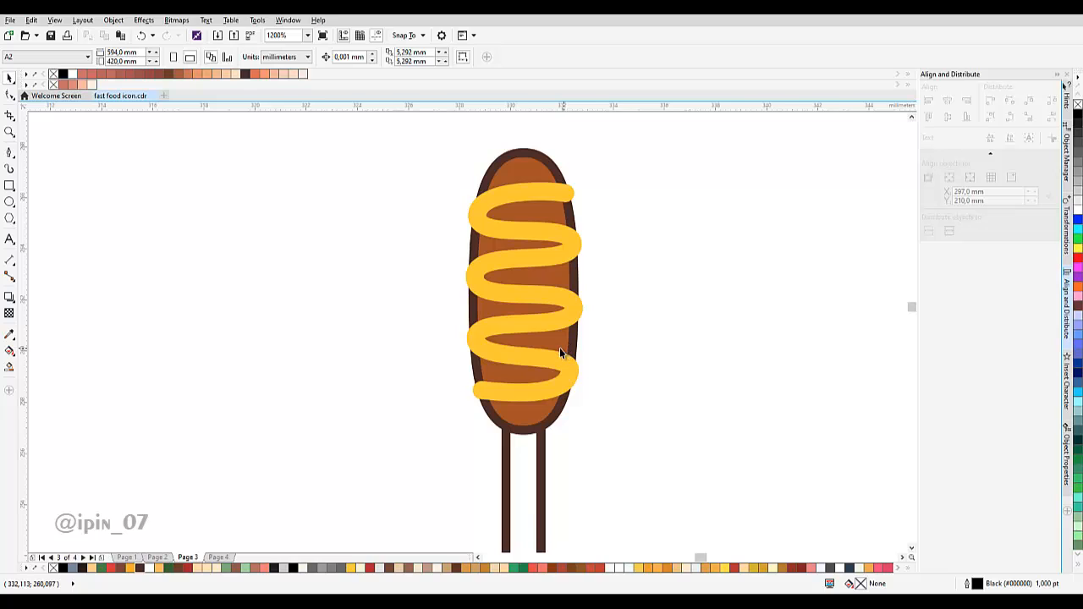
scroll(560, 354, down, 2)
key(i)
click(160, 345)
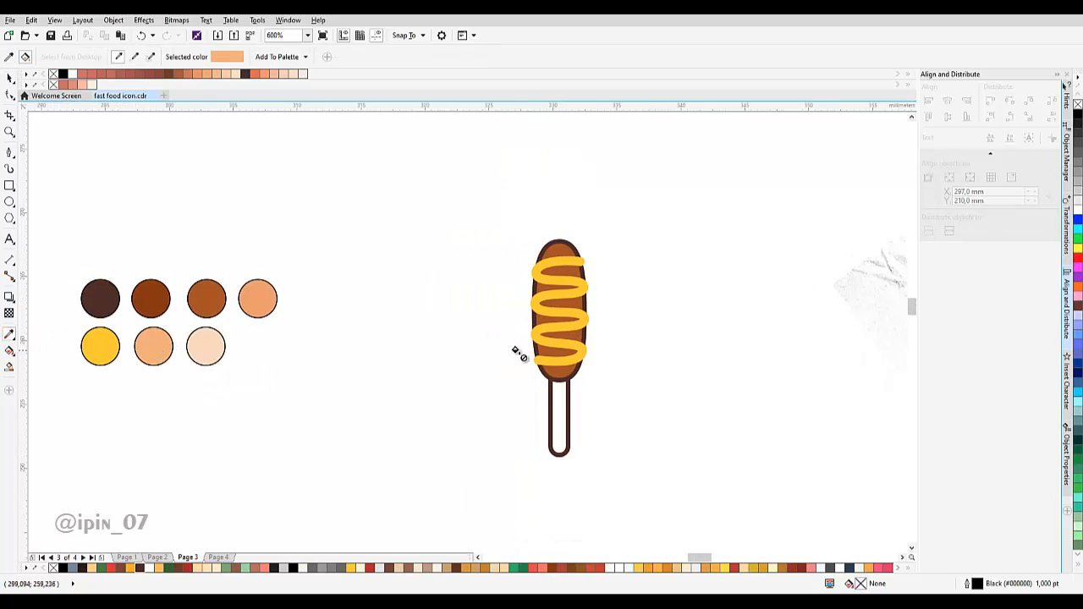
scroll(558, 391, up, 2)
click(561, 392)
scroll(561, 391, down, 4)
key(space)
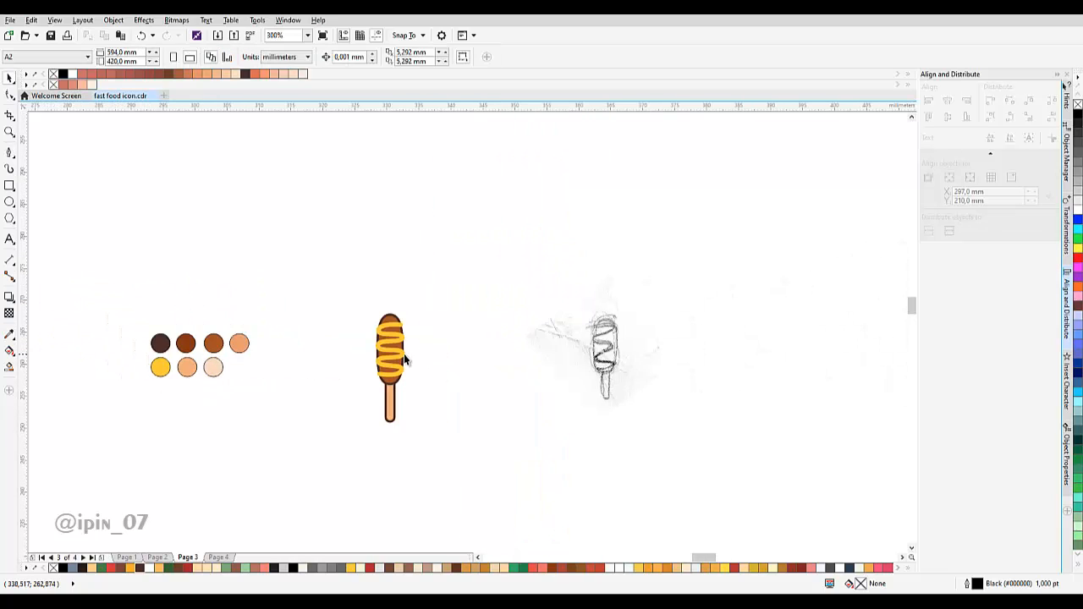
Select the body, zigzag topping and stick together and convert their outlines to objects.
scroll(410, 357, up, 2)
click(382, 315)
scroll(382, 315, up, 4)
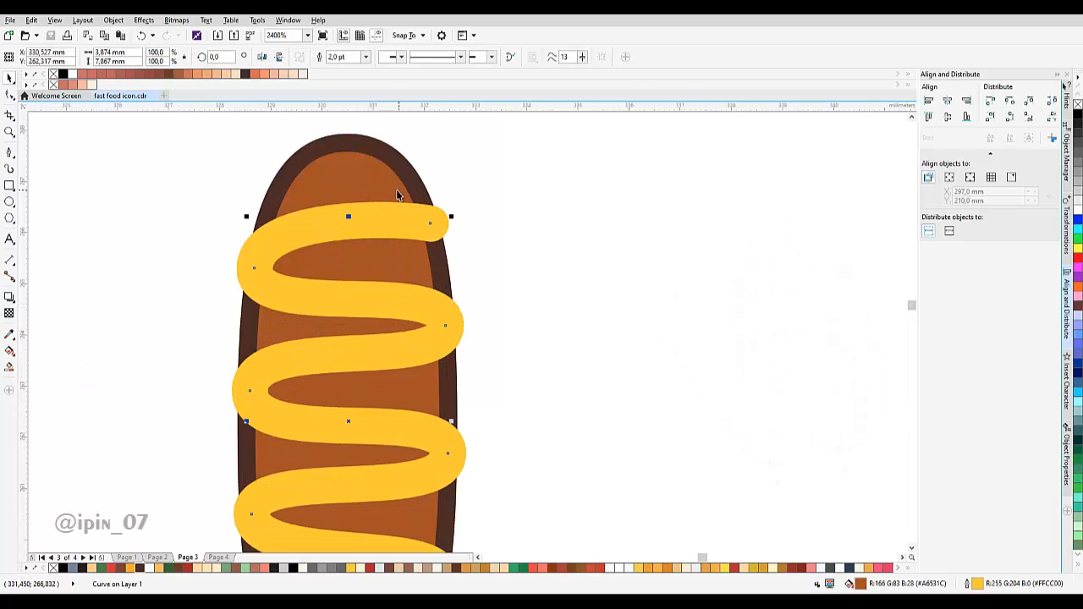
scroll(398, 196, down, 2)
scroll(305, 190, down, 2)
drag(369, 181, 519, 423)
click(355, 265)
drag(598, 503, 598, 502)
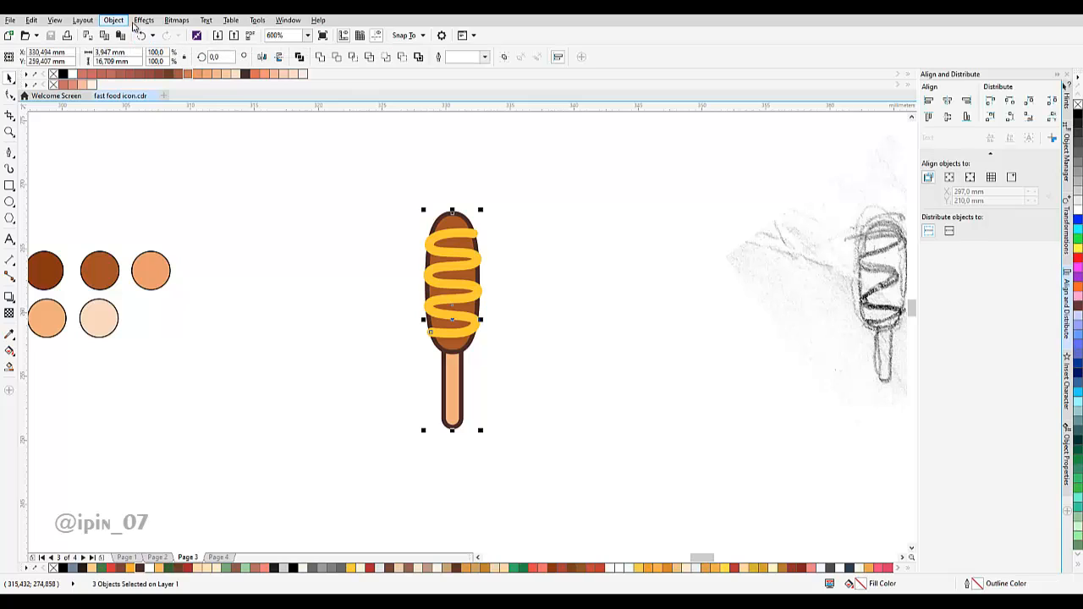
click(144, 19)
mouse_move(113, 19)
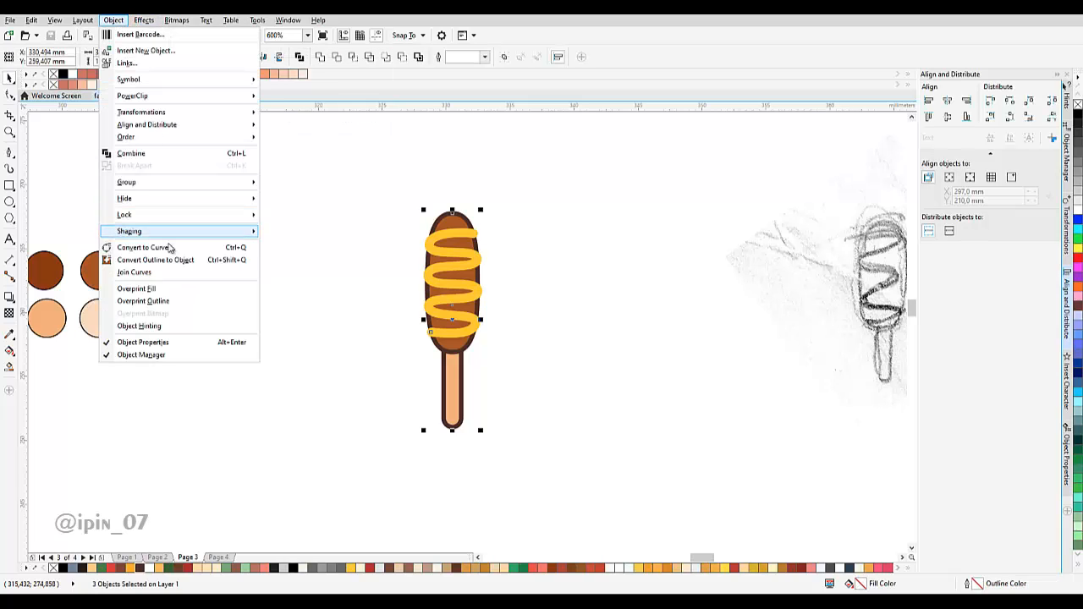
click(172, 260)
key(Escape)
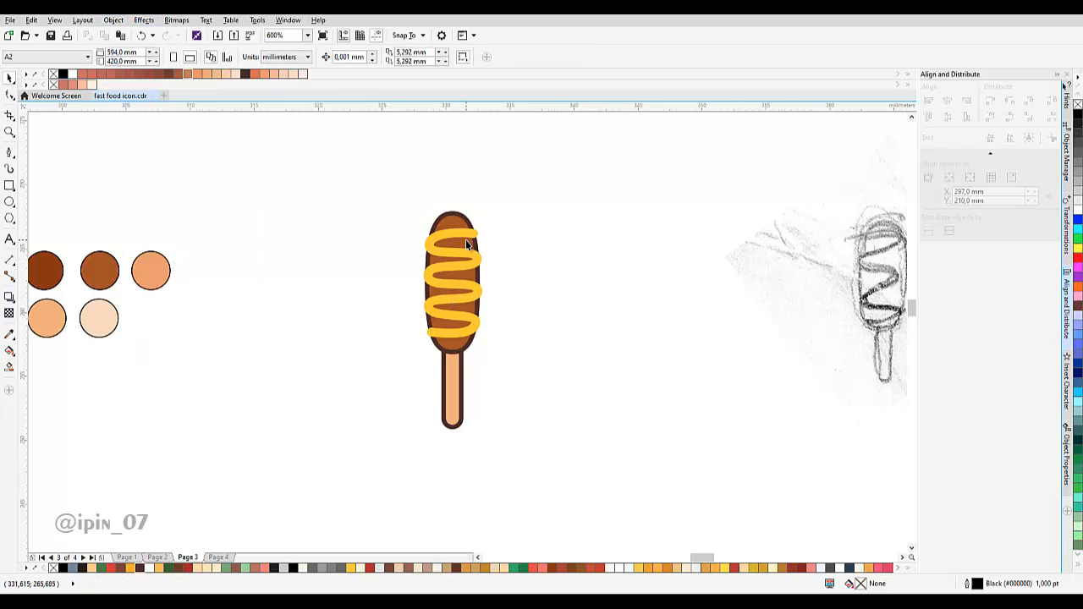
Copy the brown body fill and paste a duplicate in place.
scroll(465, 239, up, 2)
click(434, 200)
scroll(387, 212, up, 1)
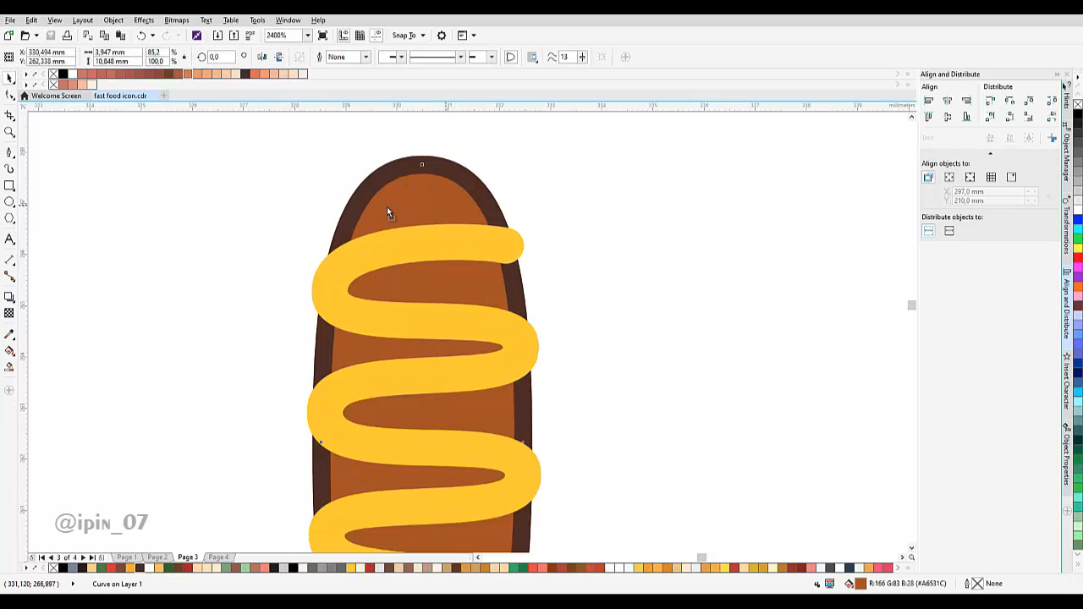
right_click(420, 202)
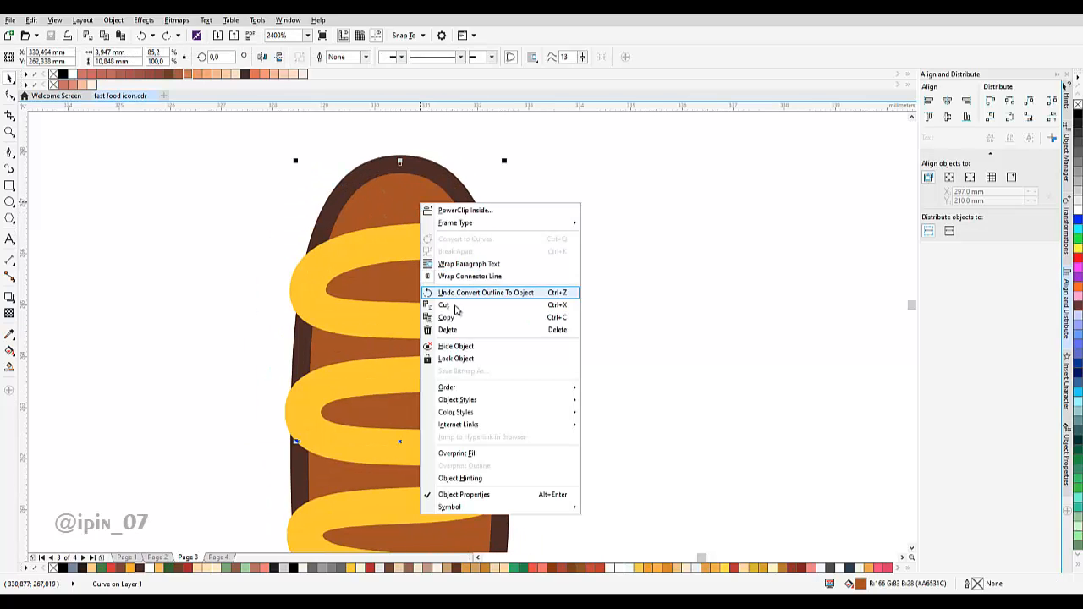
click(463, 319)
click(626, 197)
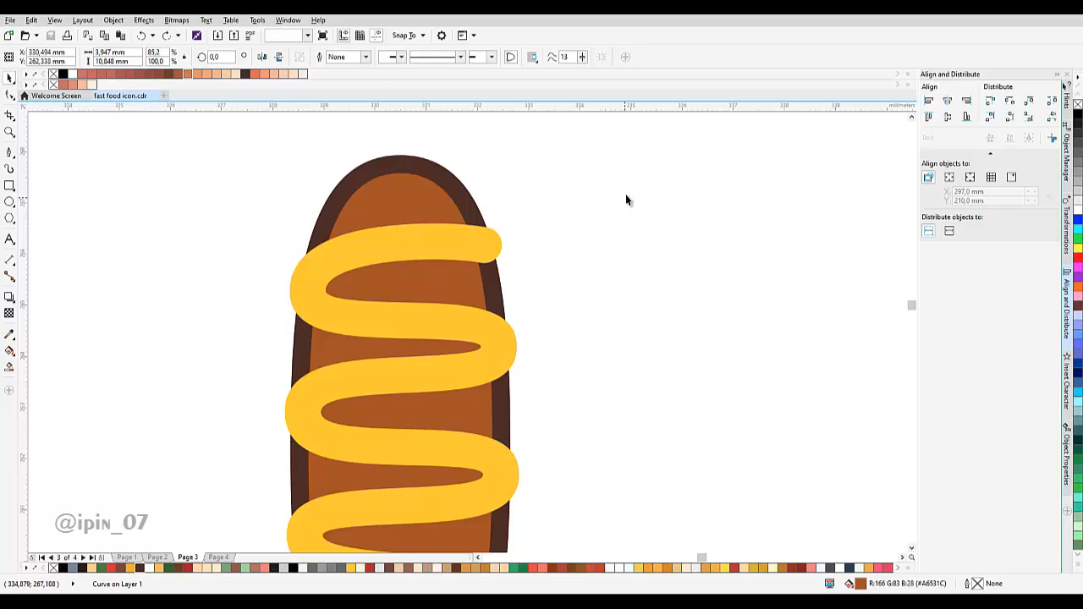
right_click(626, 194)
click(654, 262)
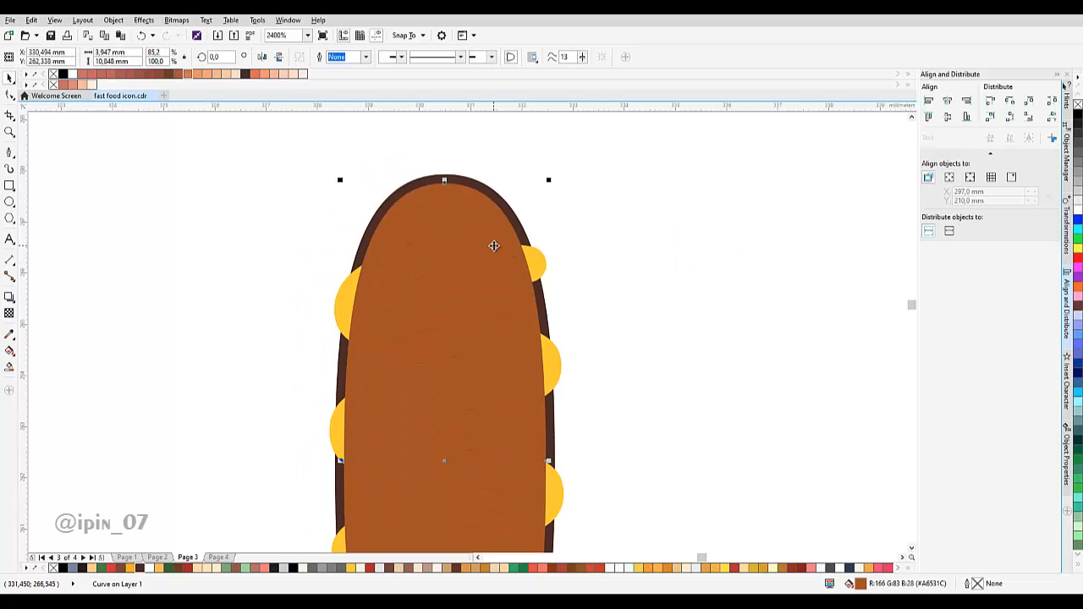
Turn the pasted body copy into an unfilled hairline outline and nudge it about 0.34 mm to the left.
key(Left)
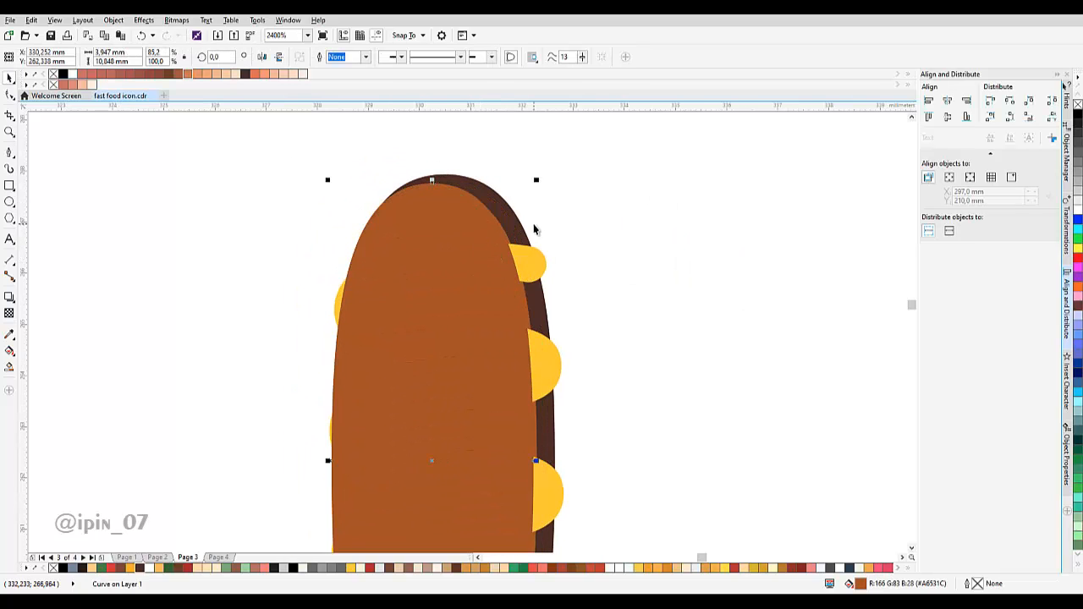
click(1076, 101)
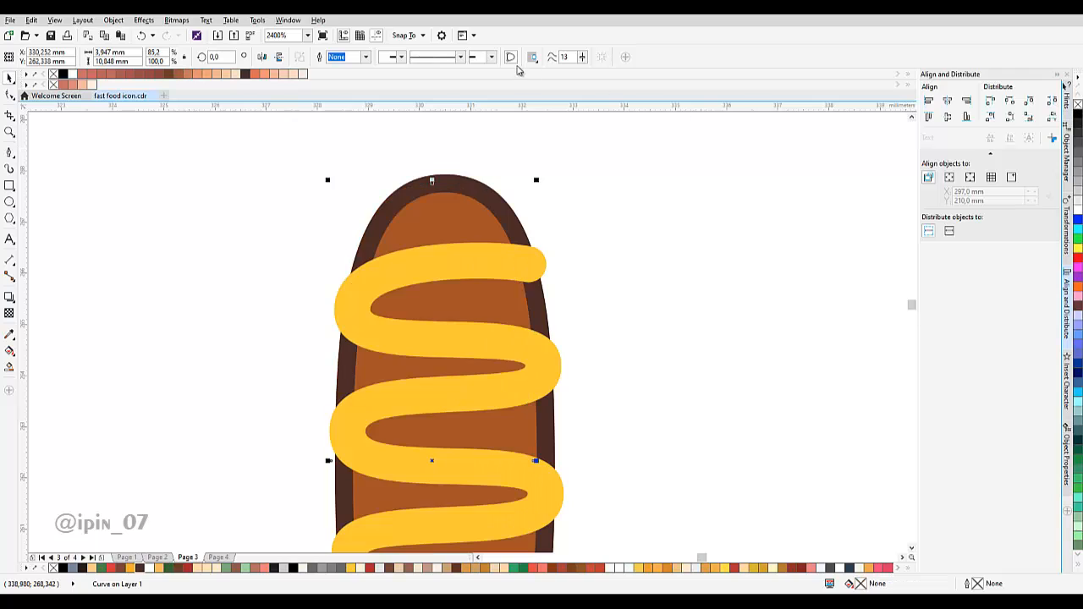
click(367, 57)
click(342, 75)
drag(476, 284, 484, 261)
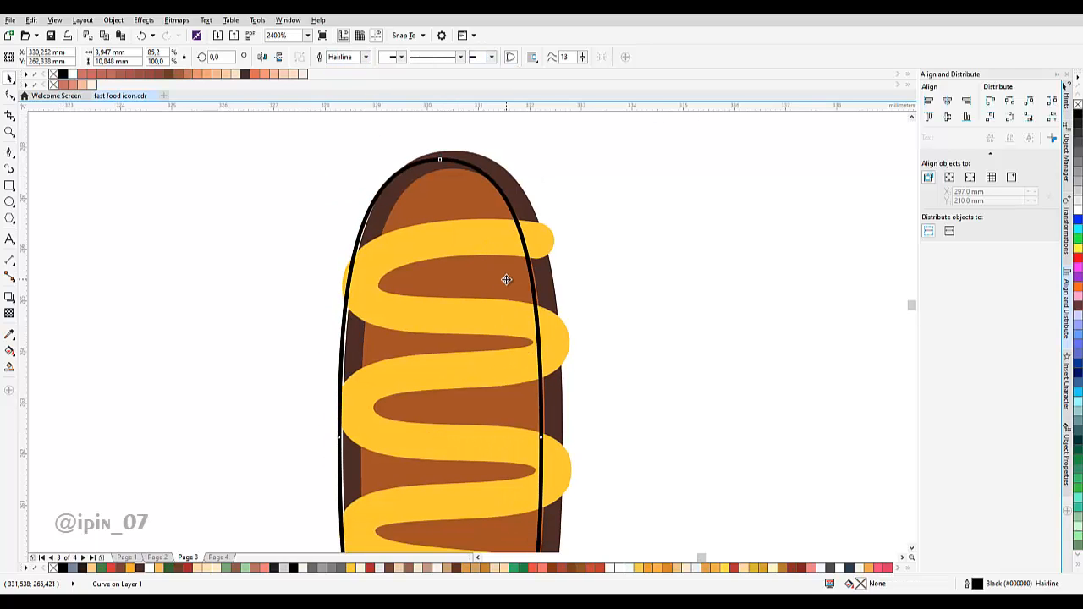
key(Left)
key(Left)
scroll(507, 277, down, 2)
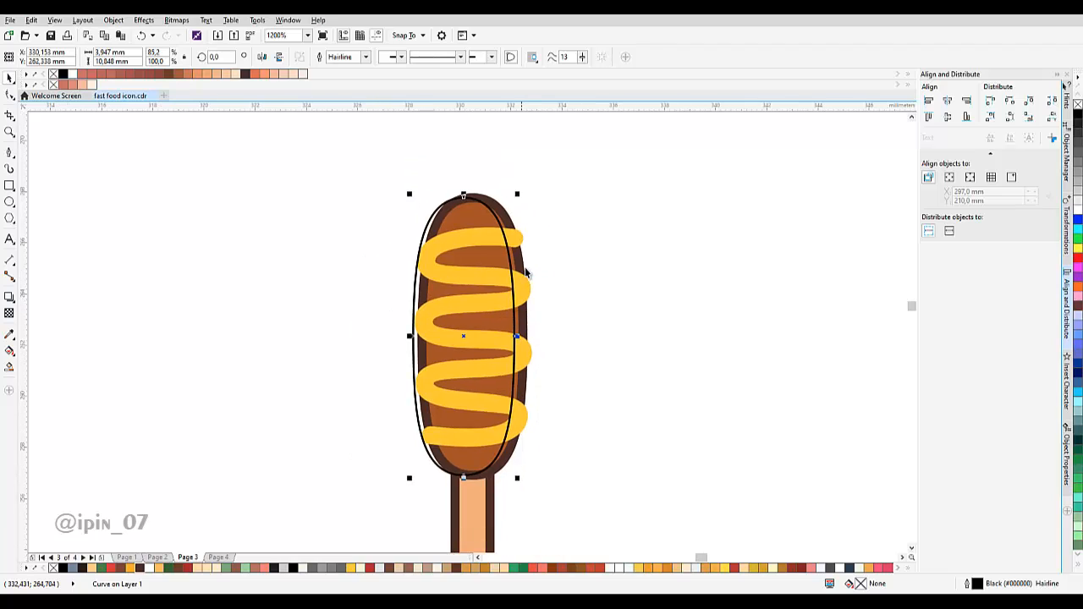
scroll(499, 216, up, 1)
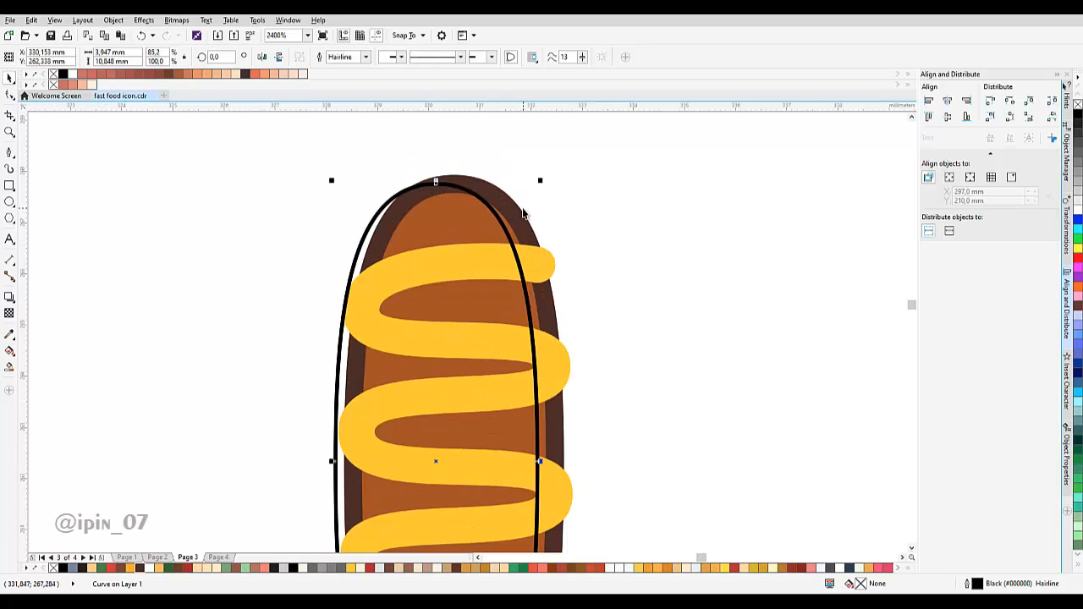
Paste a second copy of the brown body fill and give it a hairline outline.
scroll(523, 213, down, 1)
right_click(568, 196)
click(592, 271)
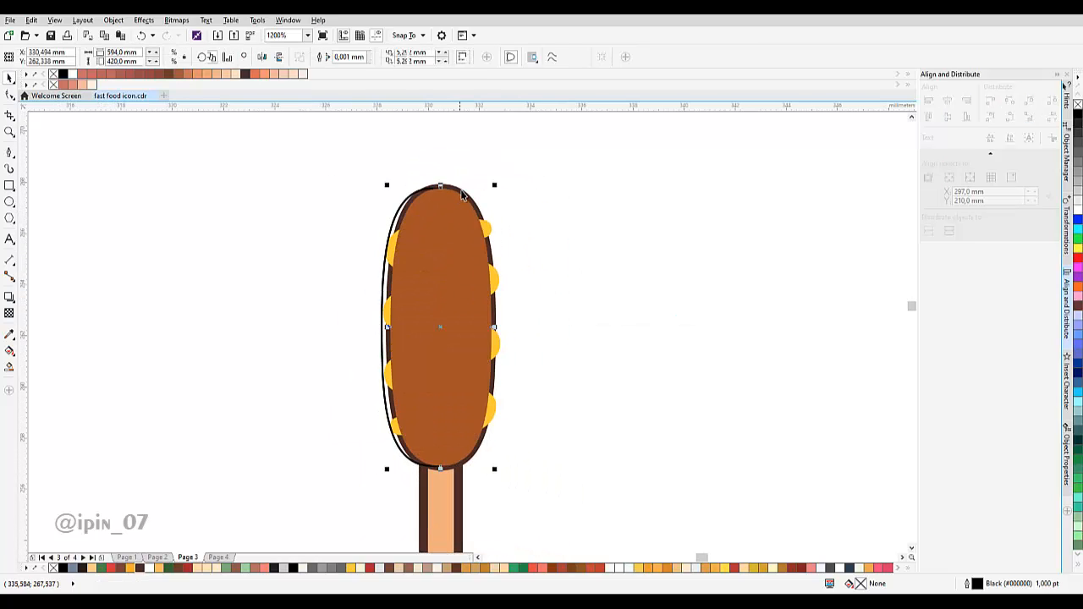
click(462, 195)
click(366, 57)
click(347, 68)
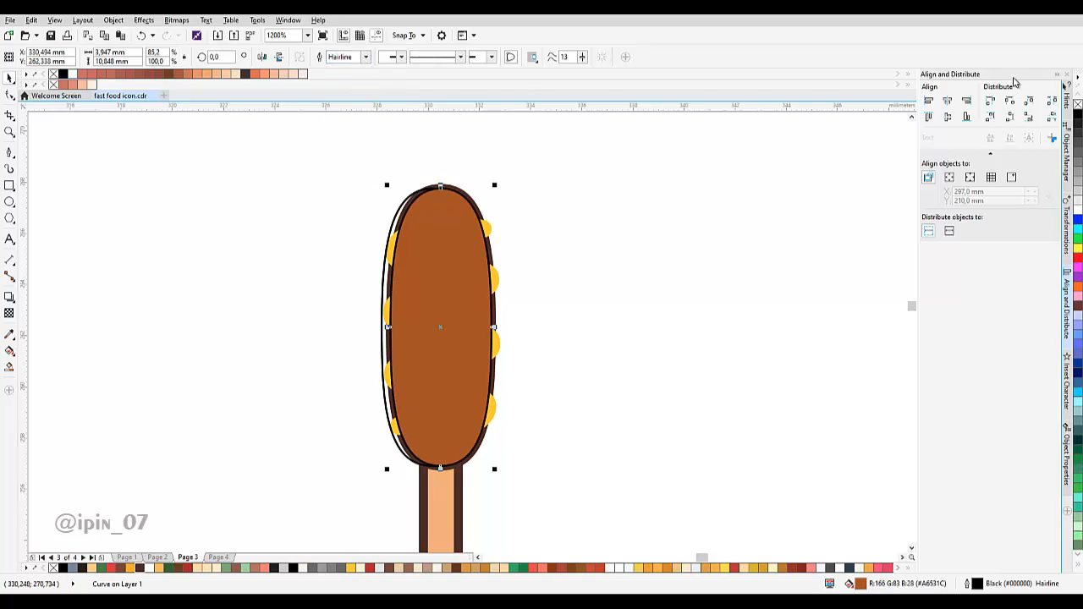
Make the second copy unfilled, stretch it to about 14.7 mm tall and shift it about 1.6 mm left of the body.
key(ctrl+z)
mouse_move(433, 214)
mouse_down()
mouse_move(413, 212)
mouse_move(415, 173)
mouse_up()
scroll(421, 226, up, 1)
drag(446, 252, 447, 258)
Trim the first hairline outline with the tall one to leave a crescent on the body's right side, and delete the tall outline.
shift+click(475, 257)
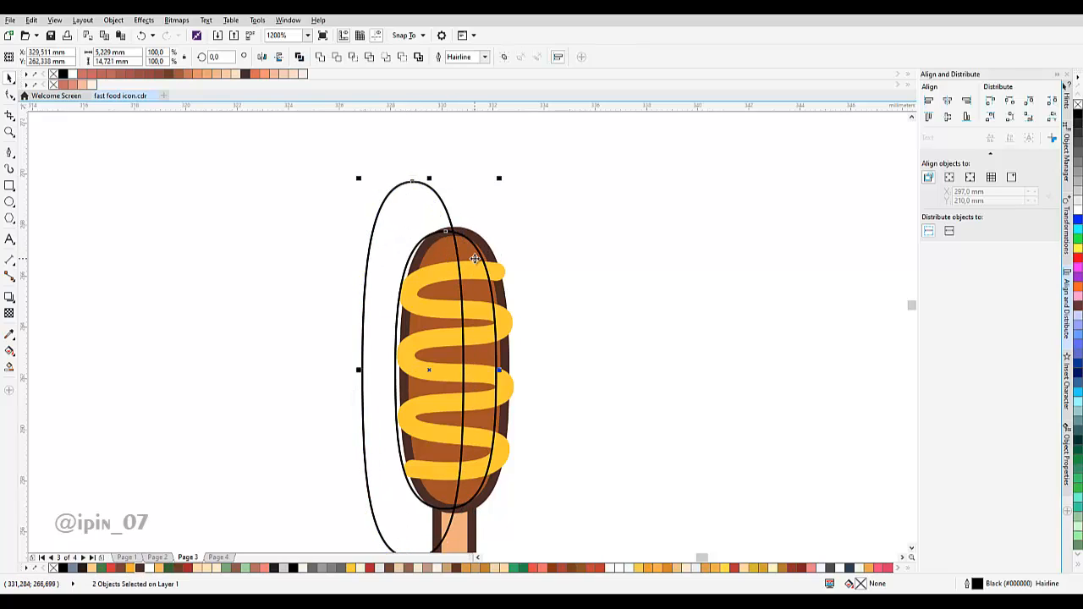
key(Delete)
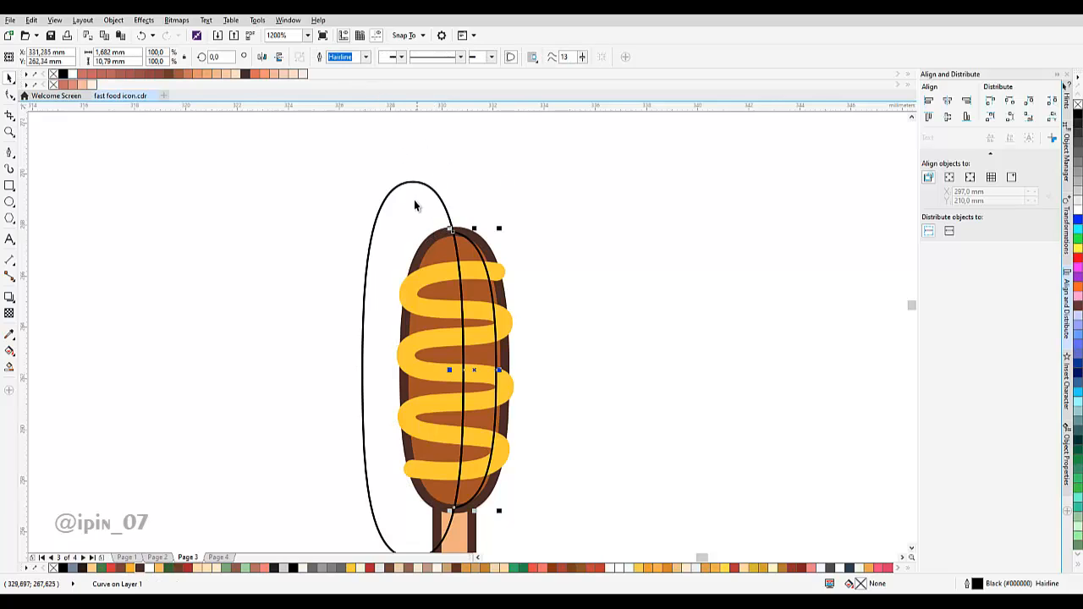
scroll(414, 246, up, 2)
Change the stacking order of the crescent so that it sits behind the yellow zigzag topping.
right_click(415, 251)
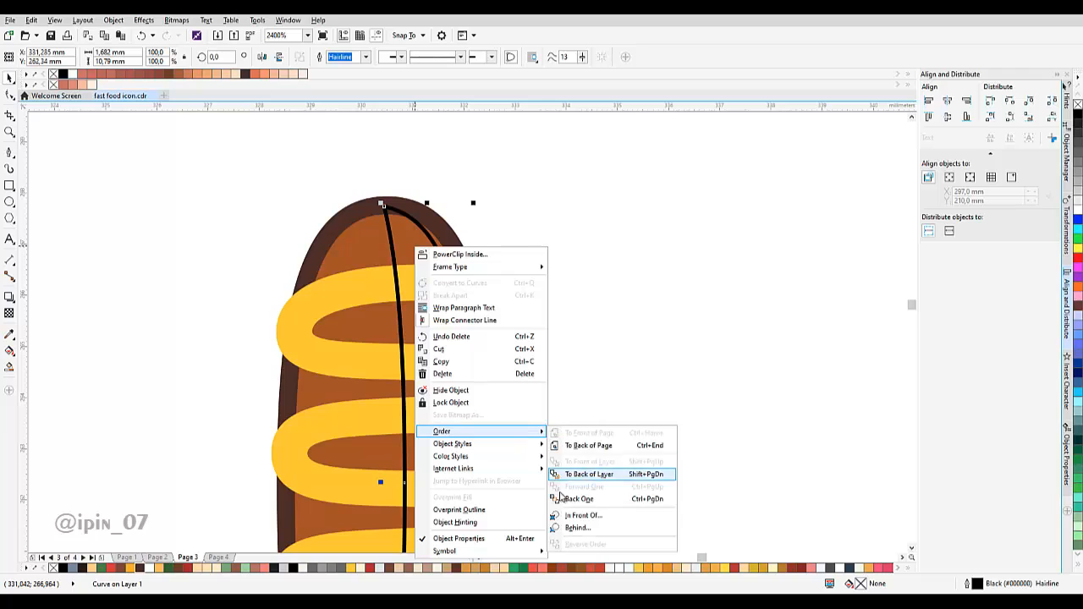
click(553, 499)
scroll(388, 245, down, 2)
click(483, 234)
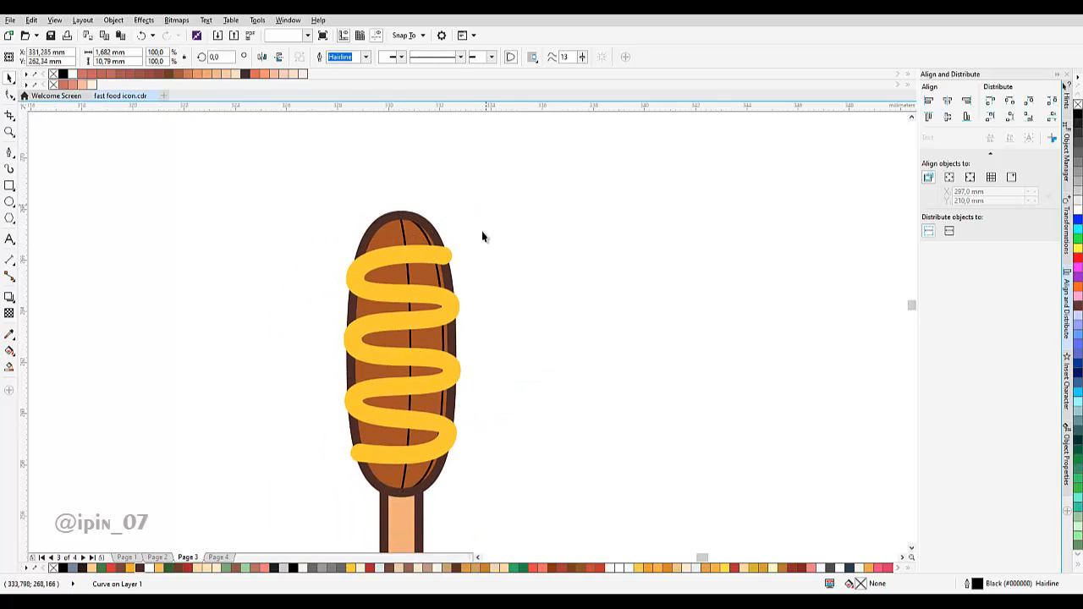
Paste another copy of the body fill and turn it into an unfilled hairline outline.
right_click(508, 217)
click(529, 285)
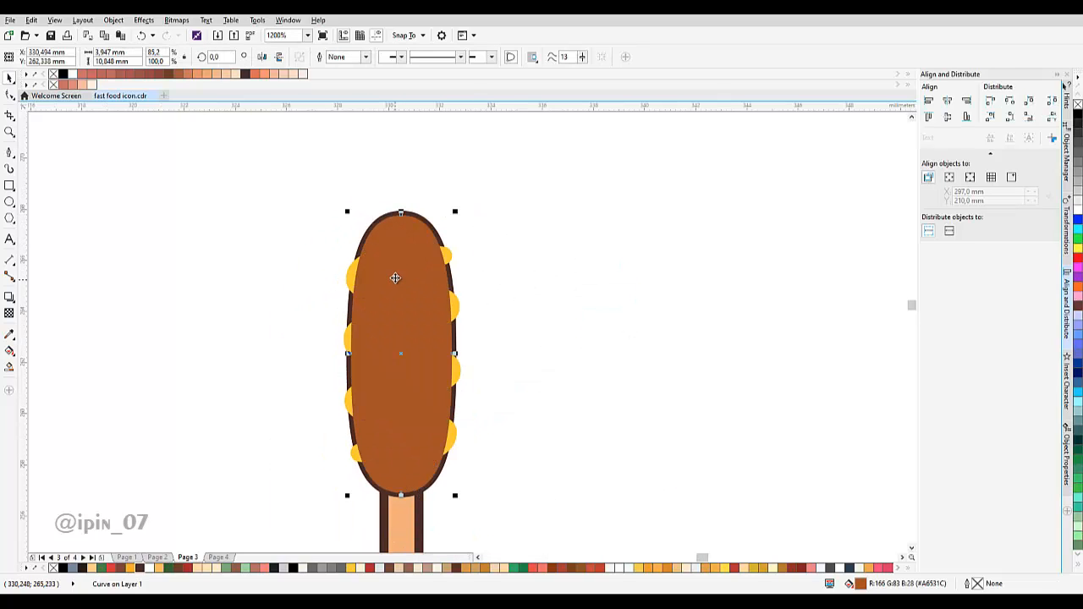
scroll(398, 275, up, 1)
click(1077, 103)
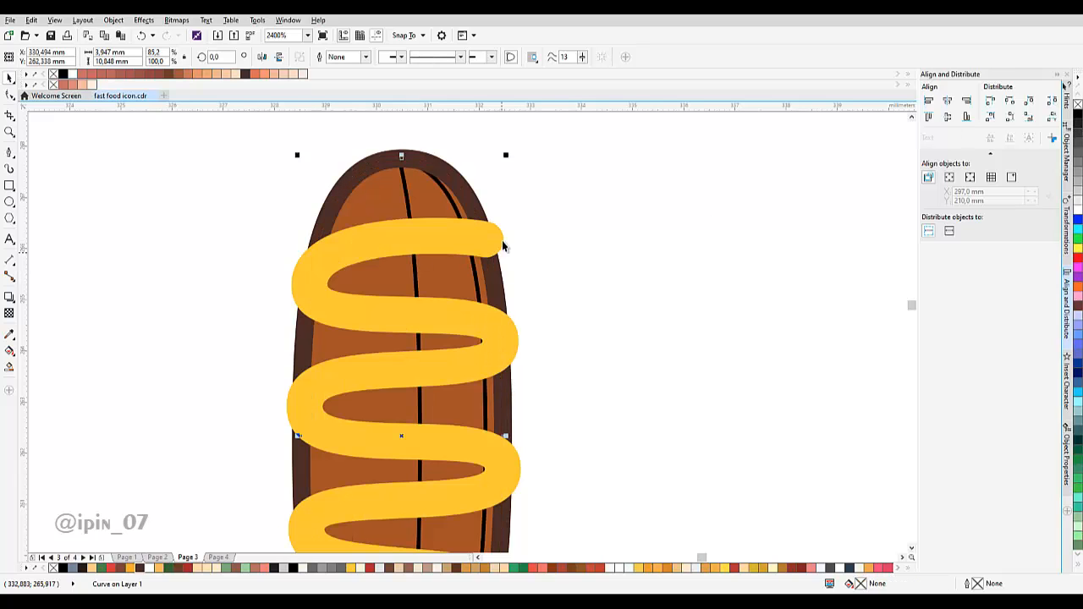
click(366, 57)
click(343, 75)
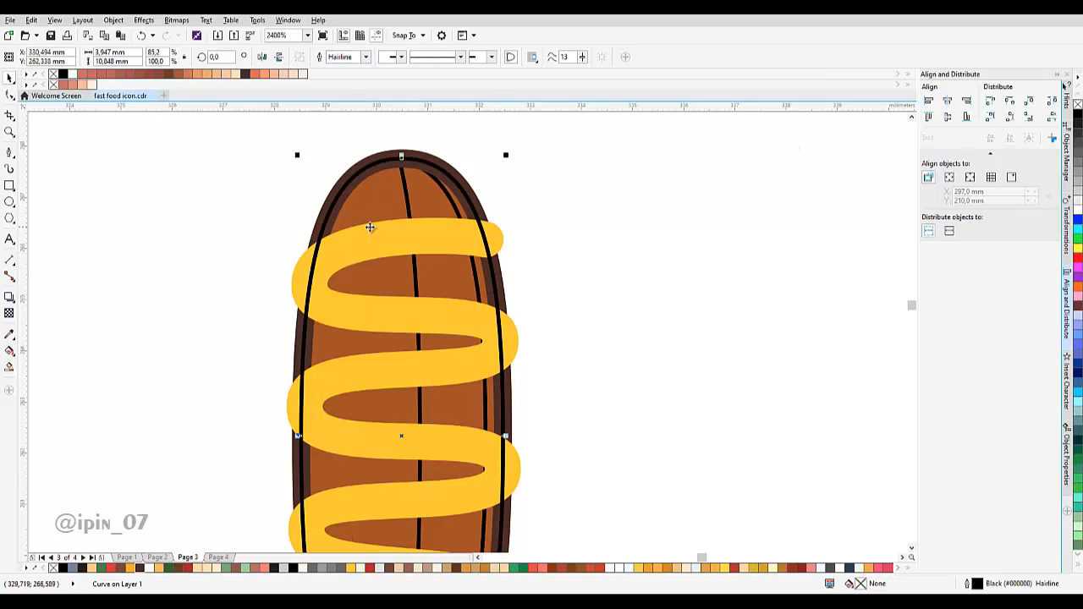
Shift the new hairline outline about 0.66 mm to the right and stretch it to about 11.1 mm tall.
drag(369, 225, 443, 179)
scroll(431, 182, down, 3)
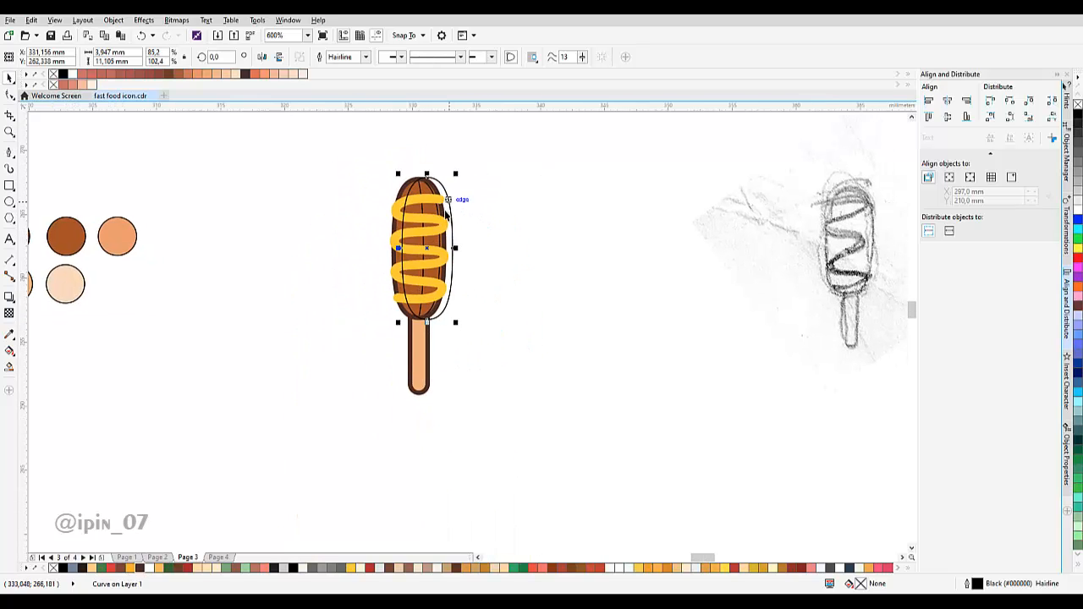
scroll(419, 188, up, 3)
Break the new outline open at its top node and delete its right half, leaving an open left-hand curve.
key(F10)
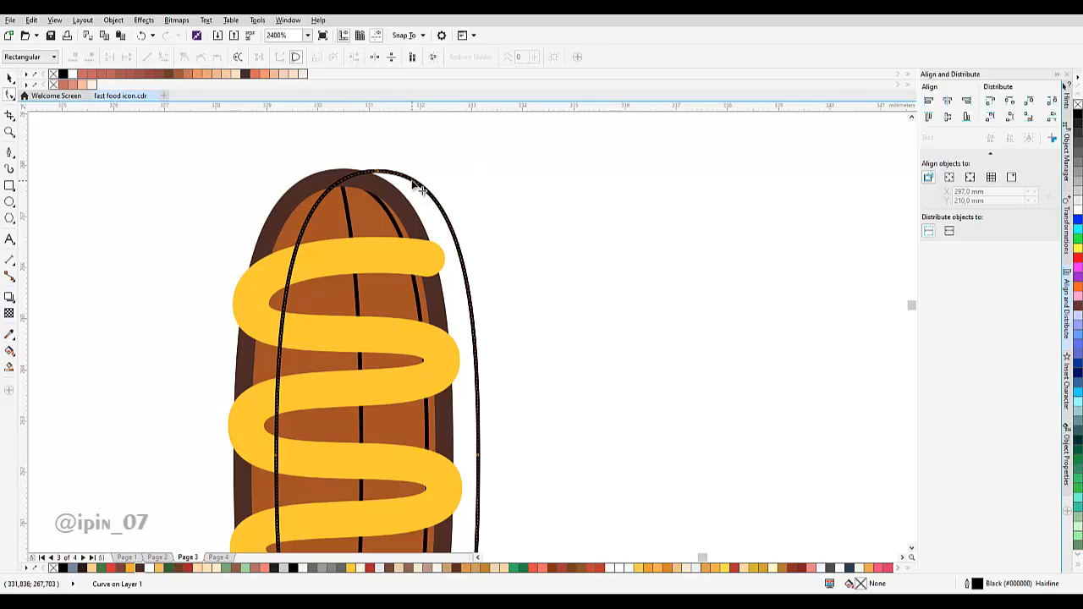
click(376, 170)
click(90, 56)
scroll(380, 220, down, 2)
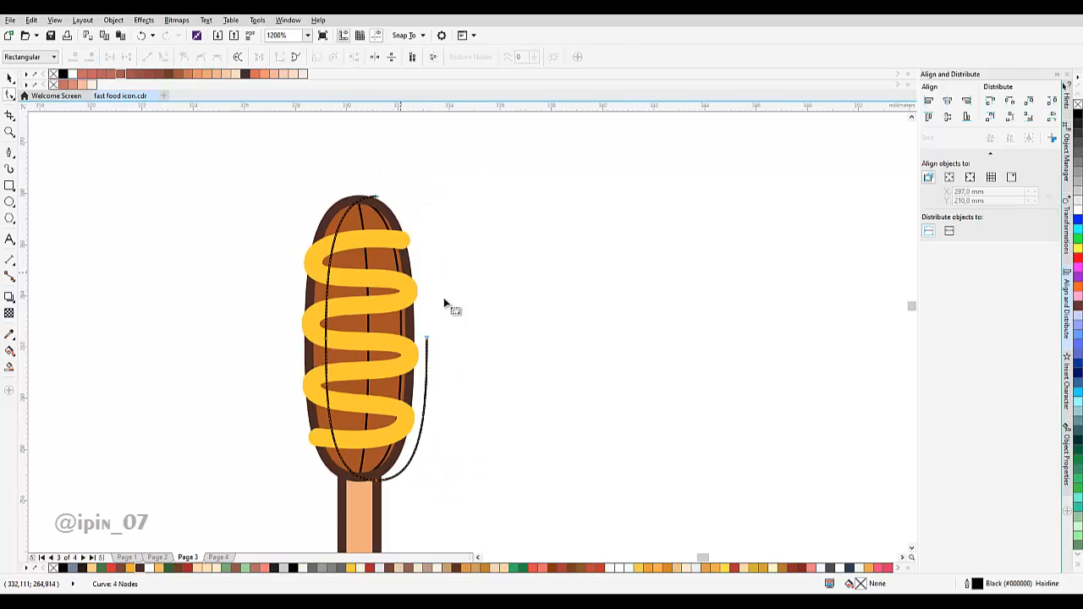
drag(428, 274, 551, 450)
scroll(431, 376, up, 1)
Close the open curve with a freehand Pen path sweeping around the outside of the body's left side.
click(9, 153)
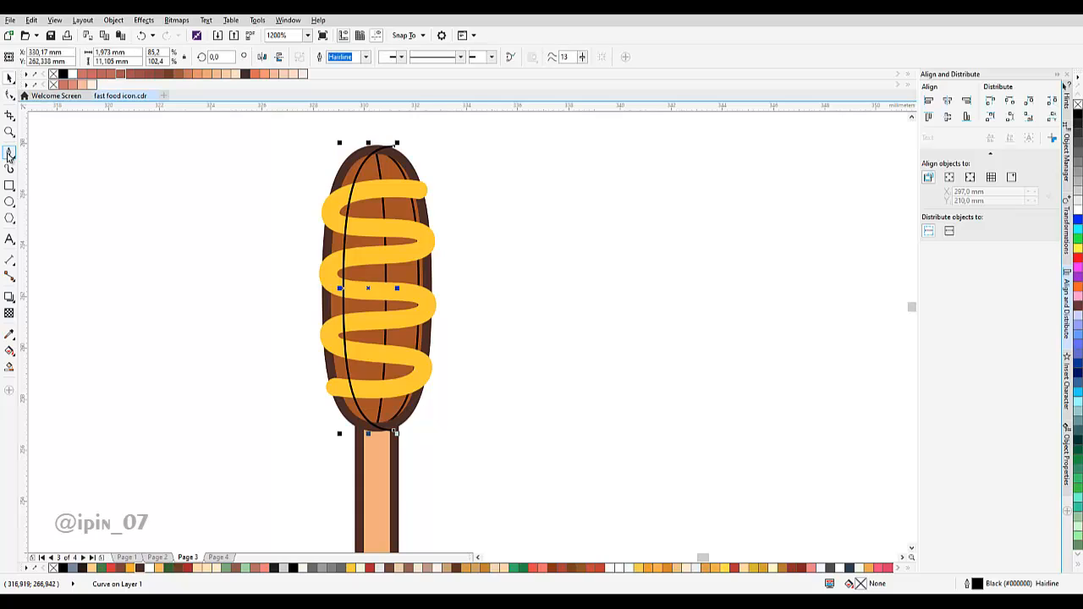
click(401, 184)
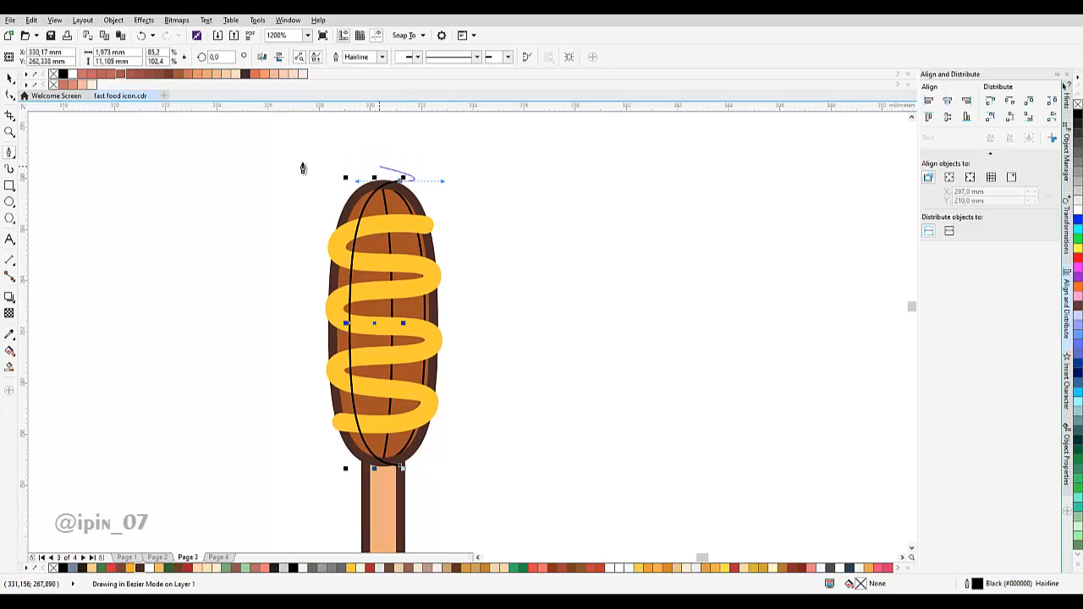
drag(258, 503, 363, 538)
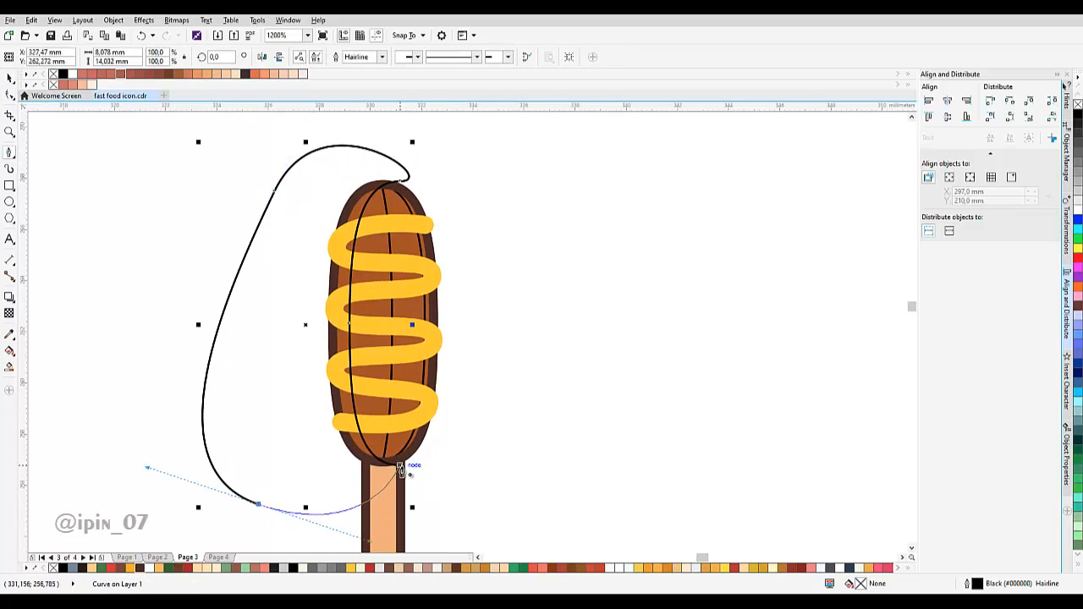
double_click(401, 468)
Try to shape the brown body fill with the closed left-hand curve, and clear that curve from the icon.
scroll(371, 234, up, 2)
drag(371, 234, 408, 303)
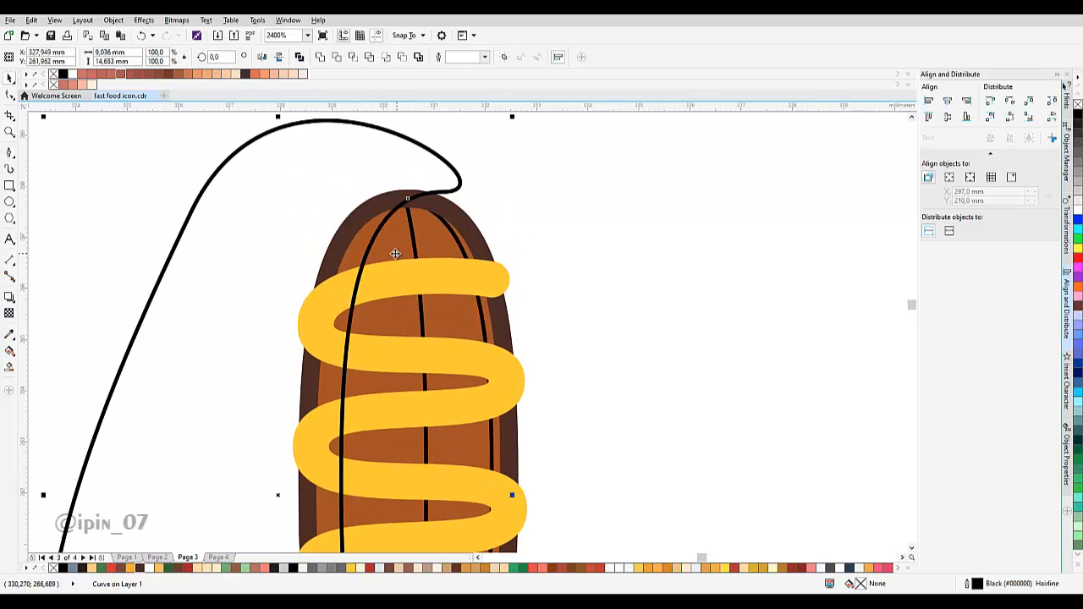
key(ctrl+z)
scroll(298, 157, down, 4)
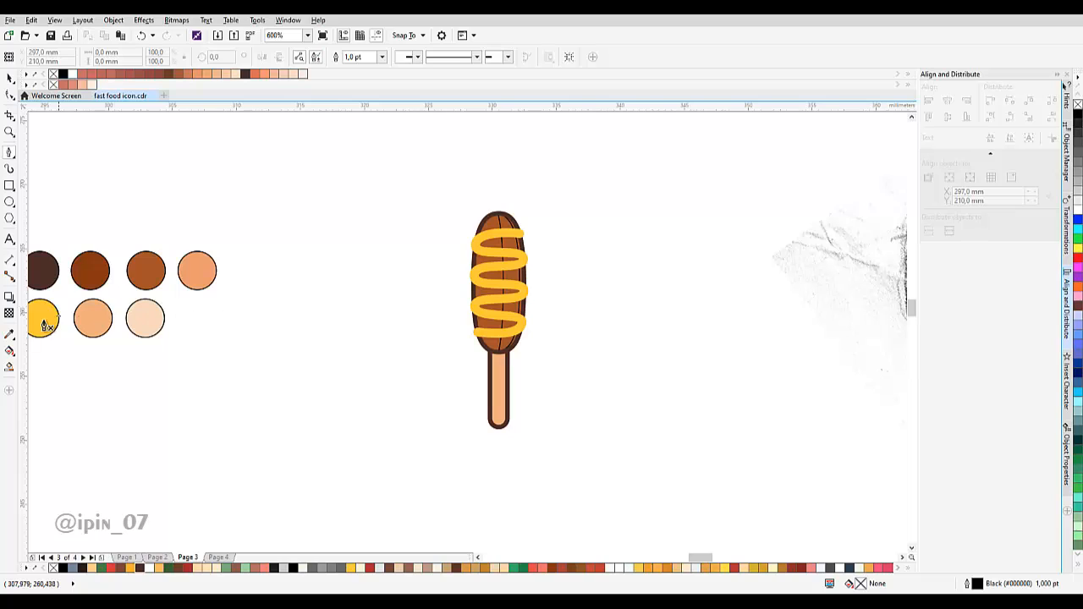
Fill the body's right-side shading shape with the dark reddish-brown swatch colour and its left-side shape with the light orange one.
click(10, 334)
click(194, 274)
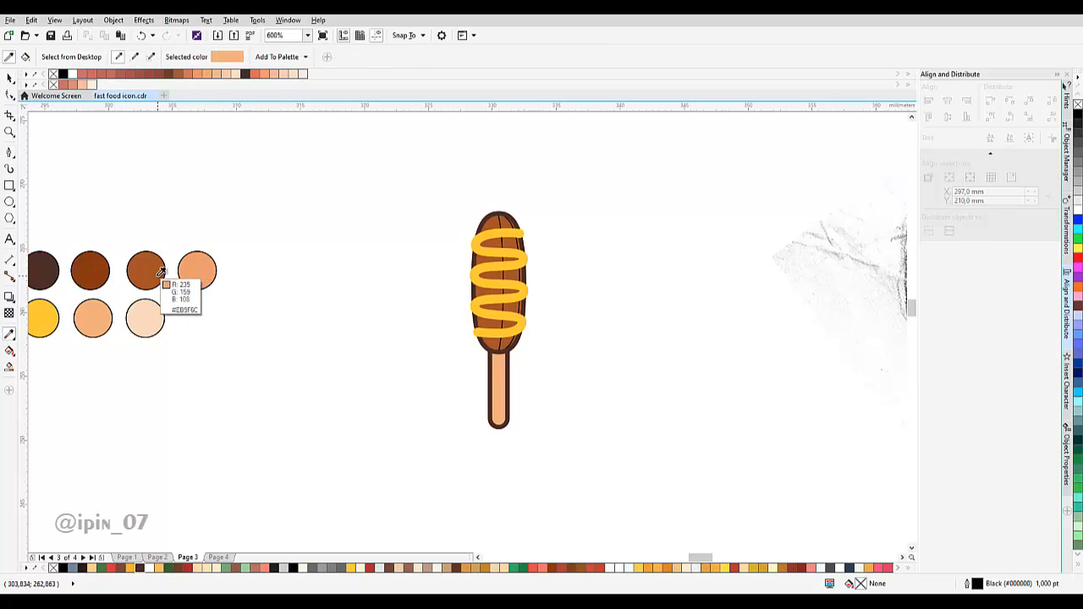
click(96, 272)
scroll(413, 227, up, 2)
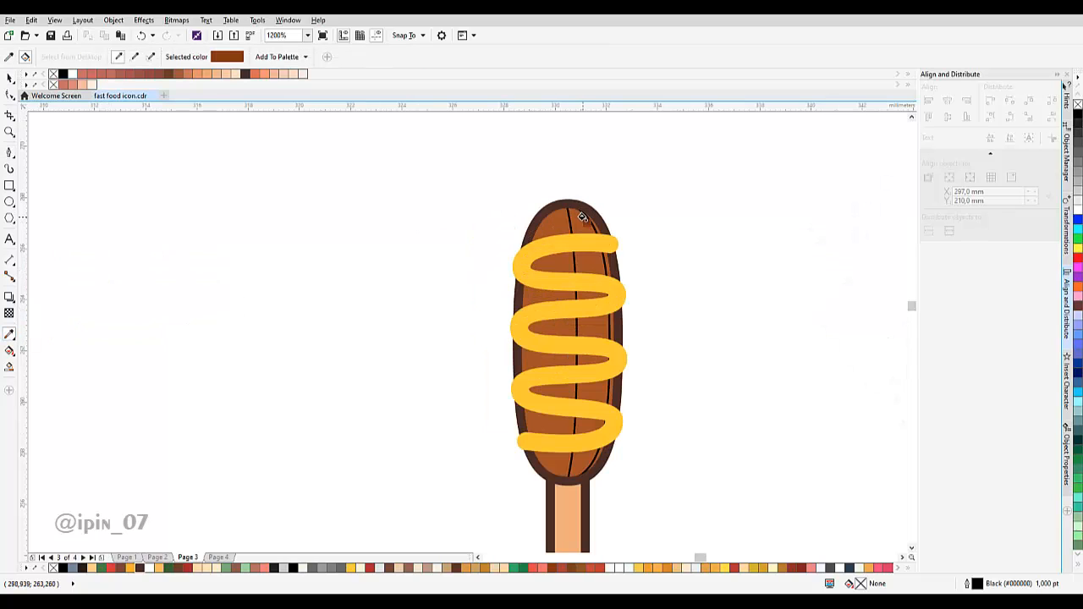
scroll(486, 269, down, 2)
click(345, 279)
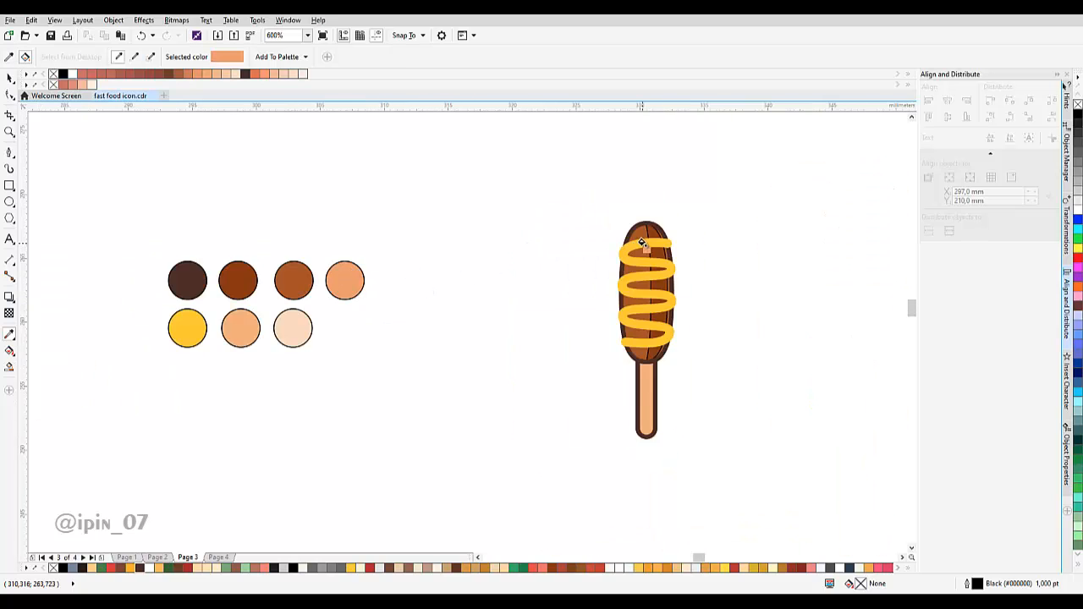
scroll(642, 243, up, 4)
scroll(607, 225, down, 4)
key(space)
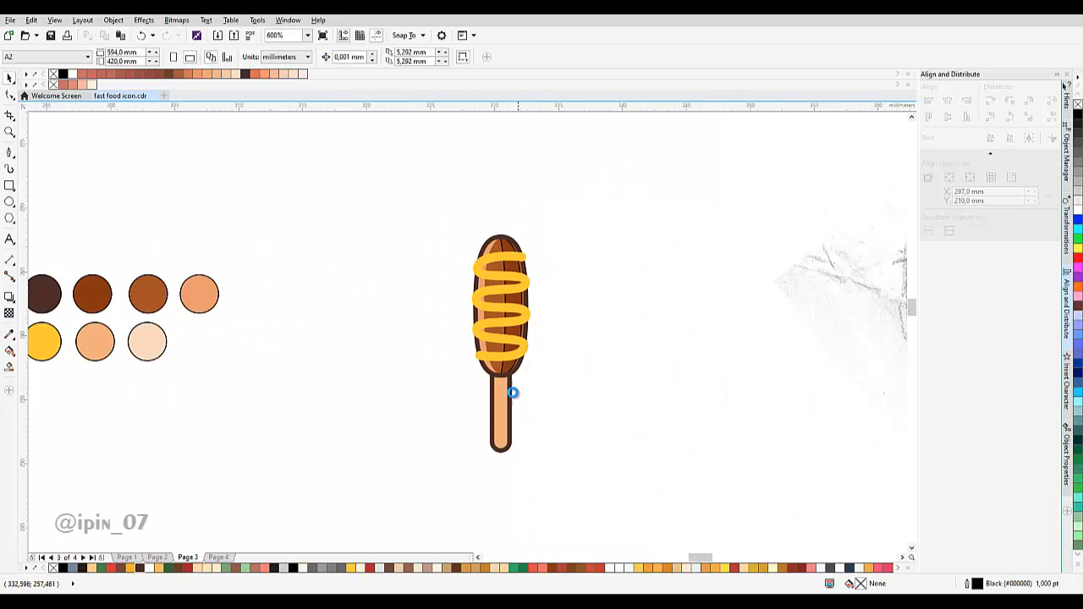
Cover the right half of the peach stick fill with a rectangle, intersect the two shapes, and remove the rectangle.
scroll(513, 391, up, 2)
click(443, 296)
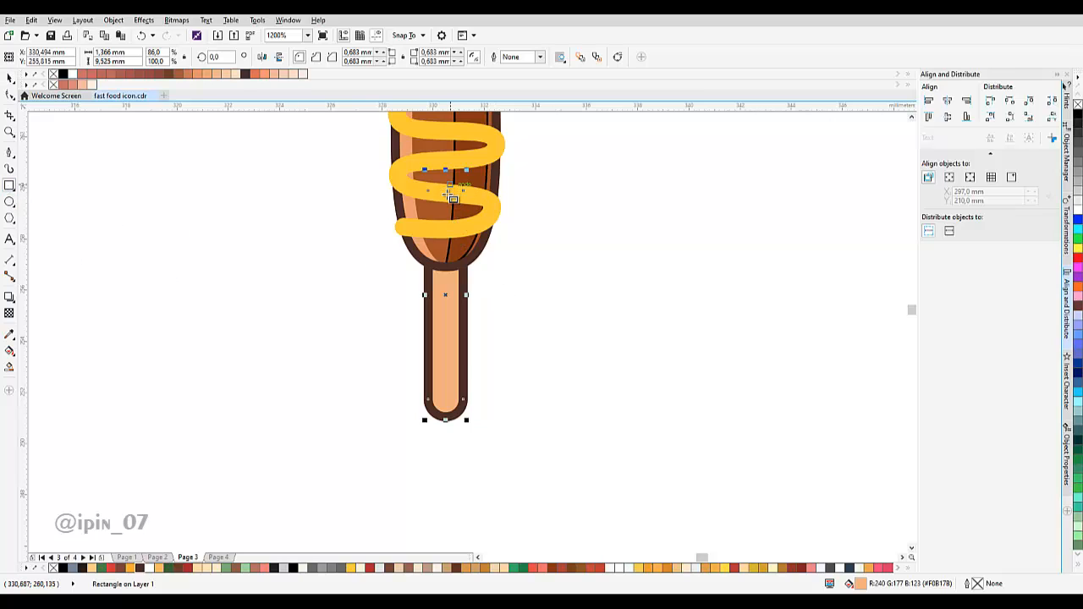
drag(449, 416, 583, 123)
shift+click(437, 301)
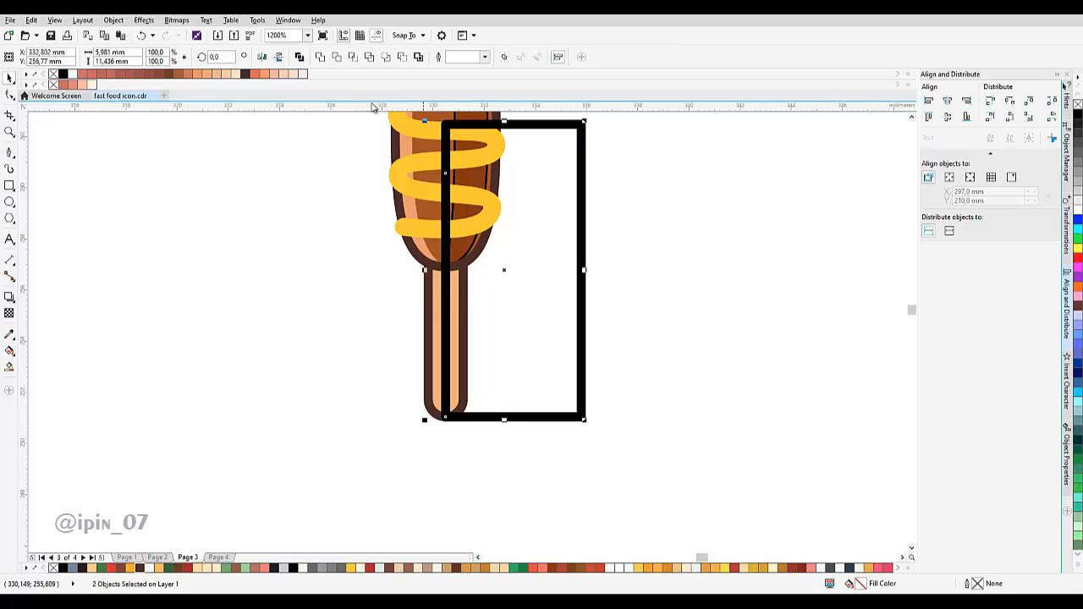
click(352, 57)
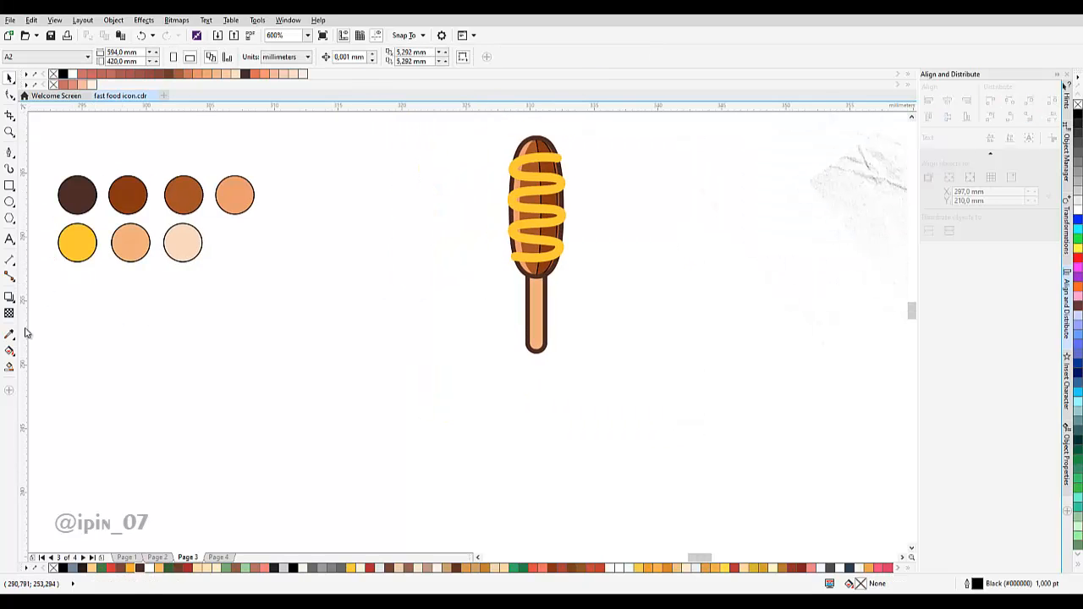
Fill the left half of the stick with the palest peach swatch colour.
click(184, 241)
scroll(541, 285, up, 2)
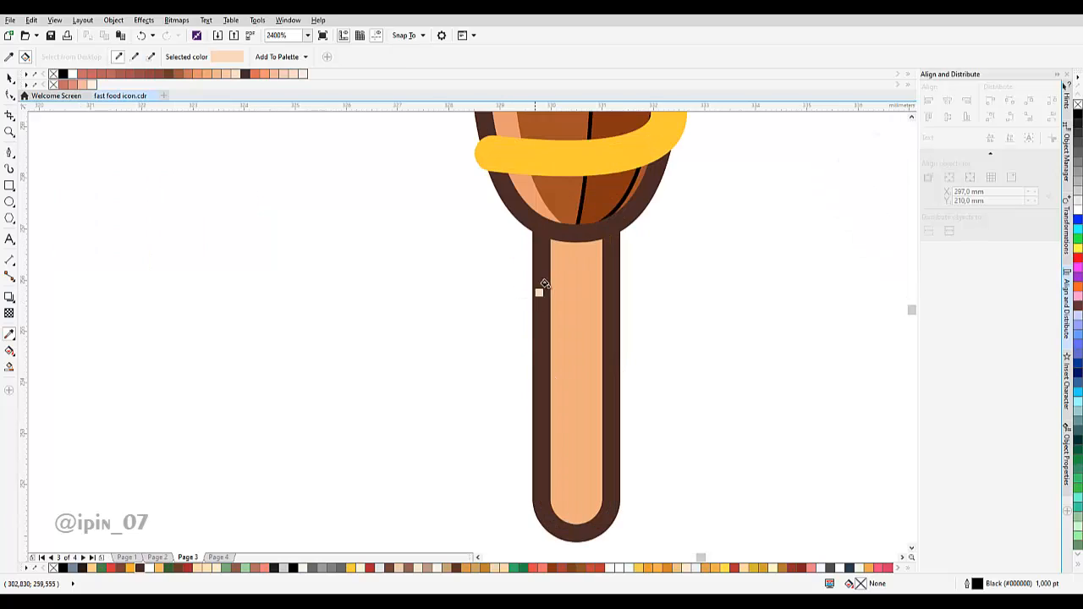
click(552, 278)
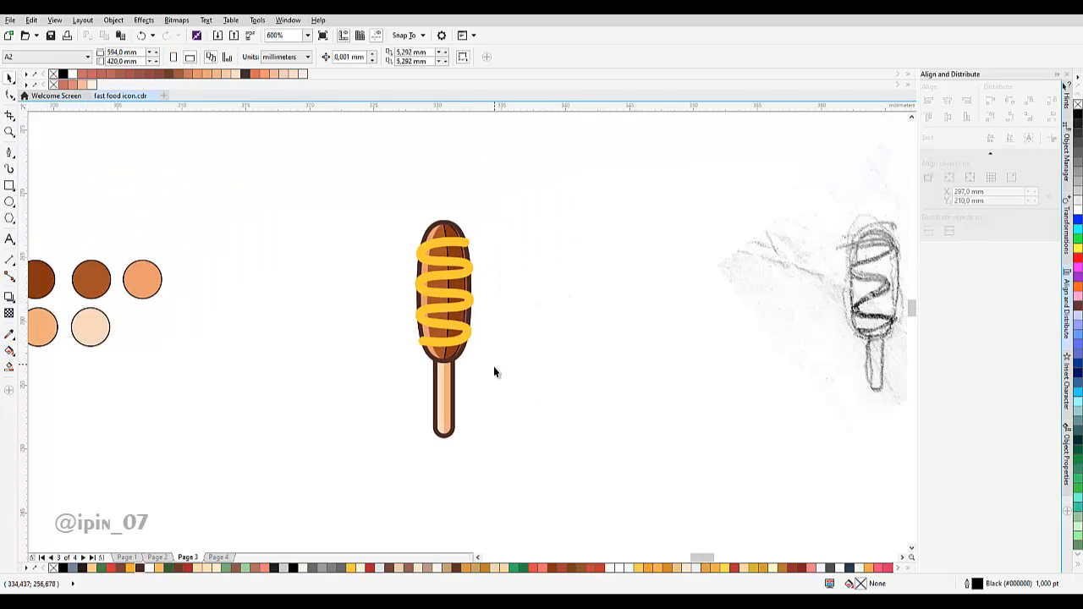
Paste the copied brown body shape and shift it down about 0.5 mm over the top of the stick.
scroll(446, 359, up, 1)
right_click(576, 318)
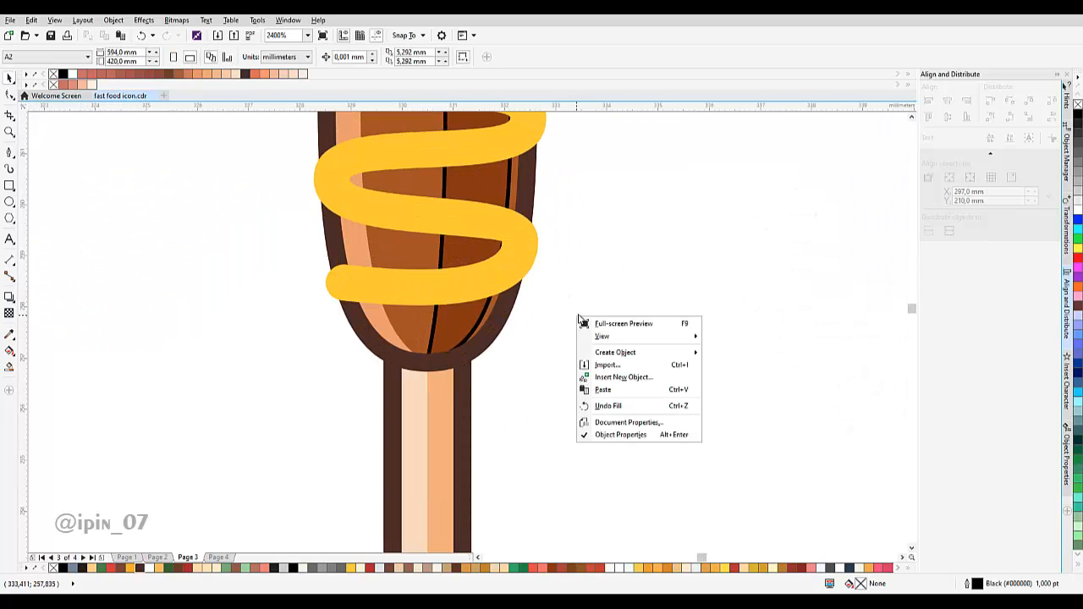
click(602, 389)
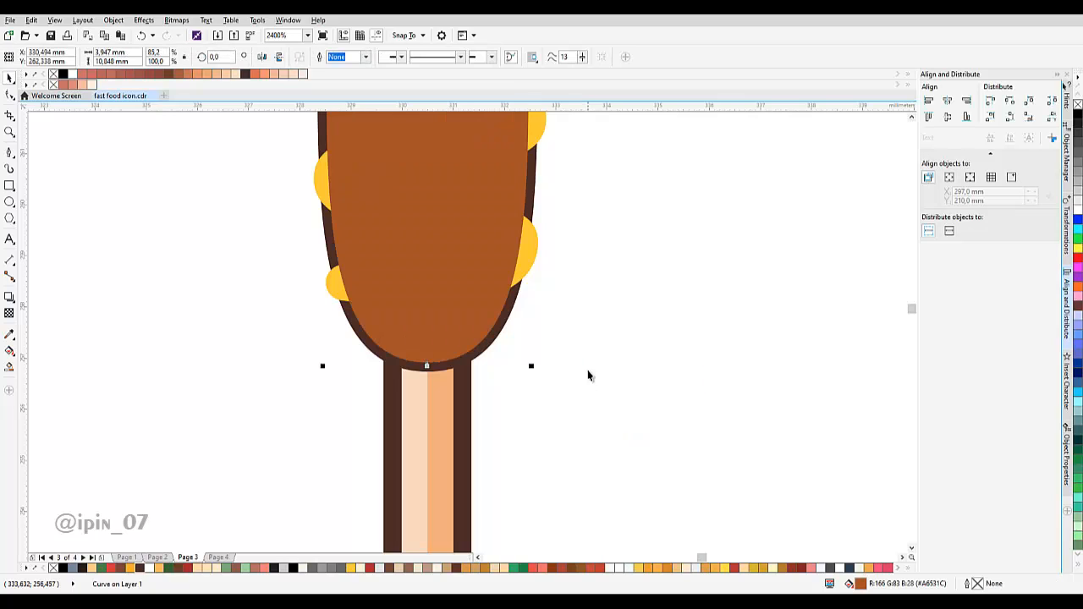
drag(437, 269, 438, 295)
Try to trim the pale stick fill with the shifted body shape, and undo the cut.
shift+click(359, 115)
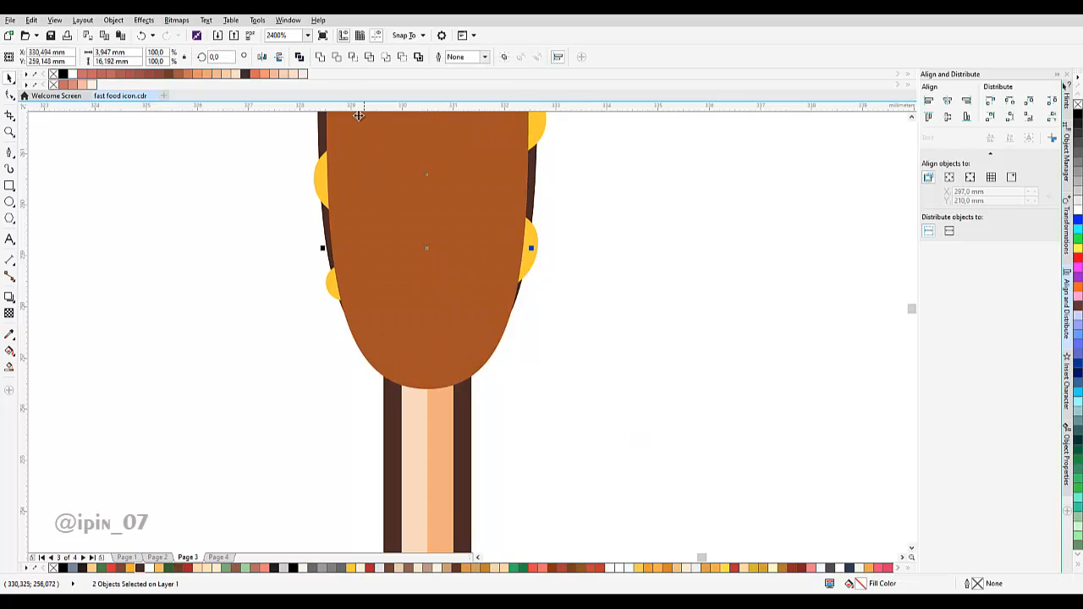
click(337, 57)
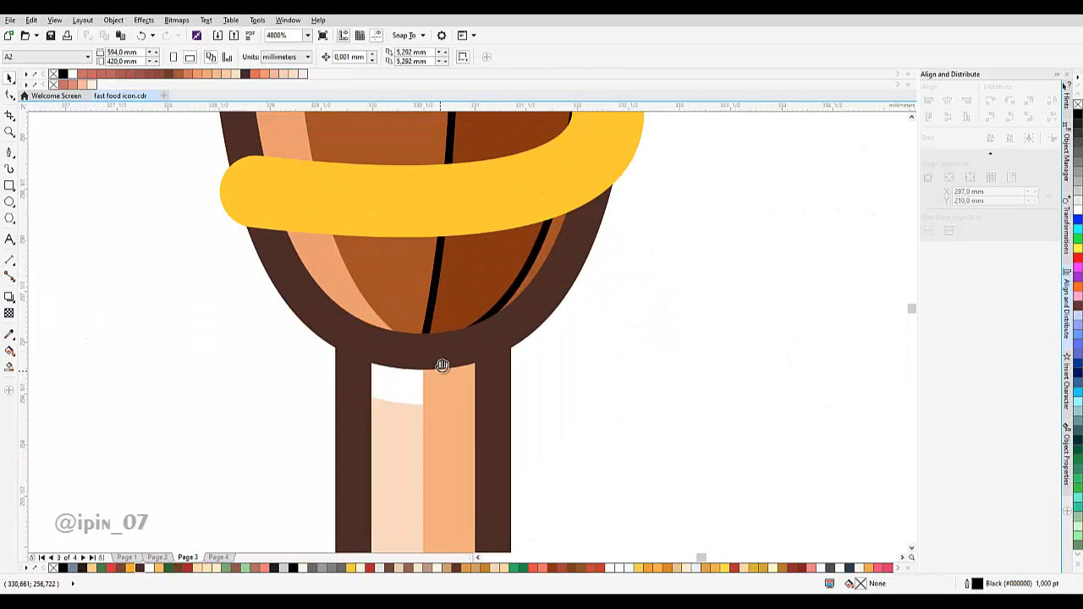
drag(441, 366, 541, 271)
key(ctrl+z)
drag(404, 350, 304, 352)
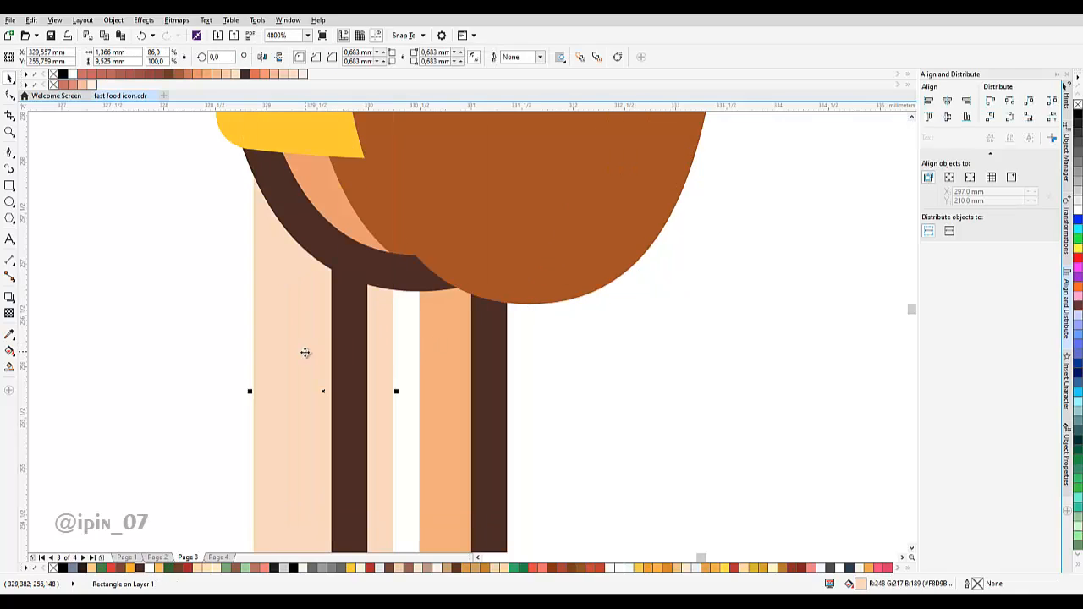
key(ctrl+z)
key(ctrl+z)
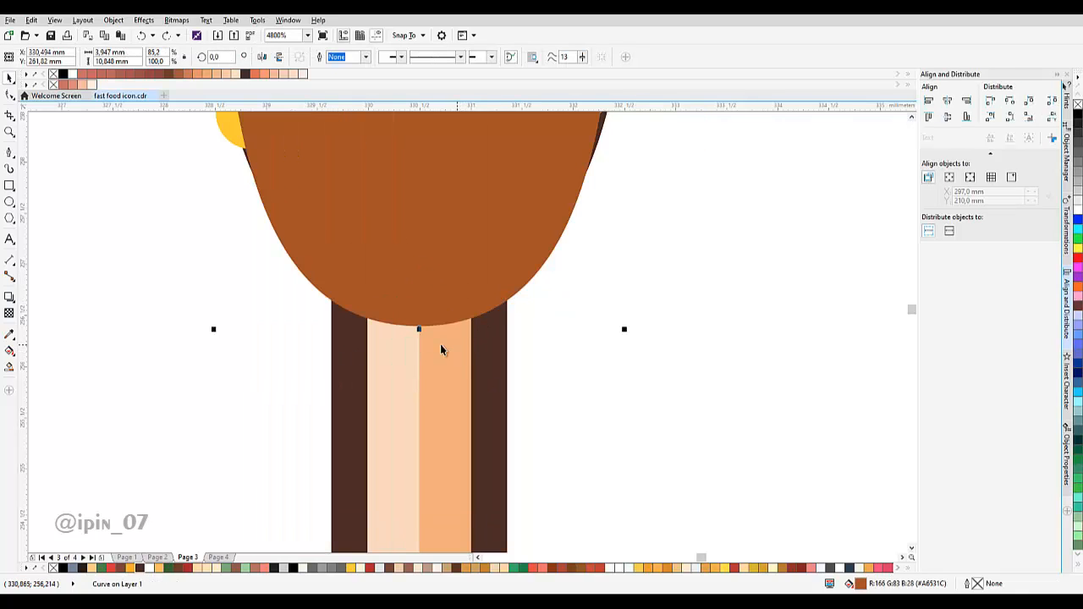
Intersect the shifted body shape with the pale stick fill, and delete the pasted body shape.
shift+click(407, 351)
click(354, 56)
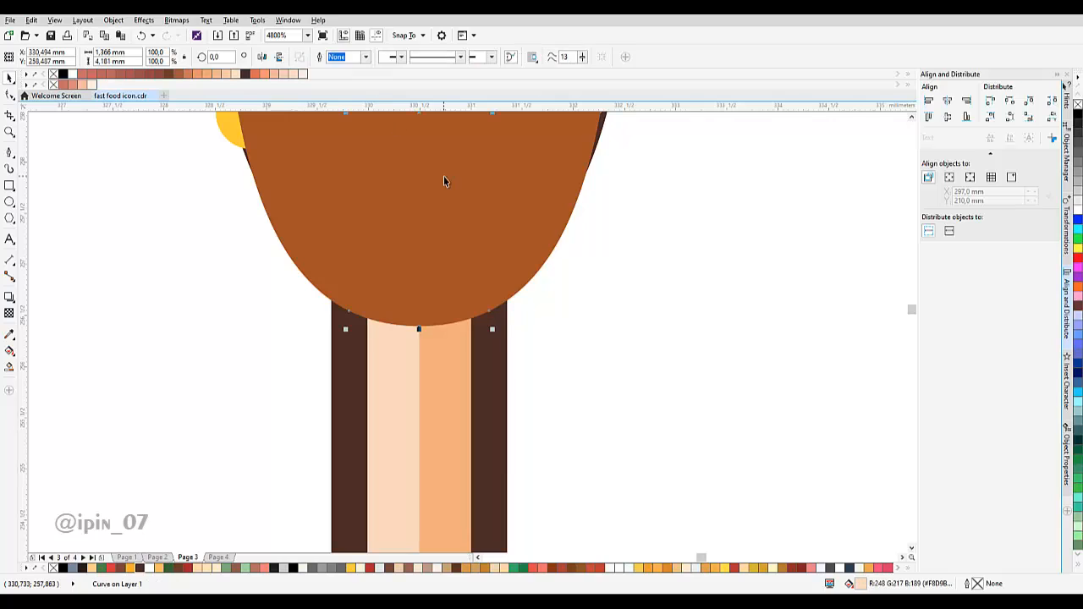
key(Delete)
key(ctrl+z)
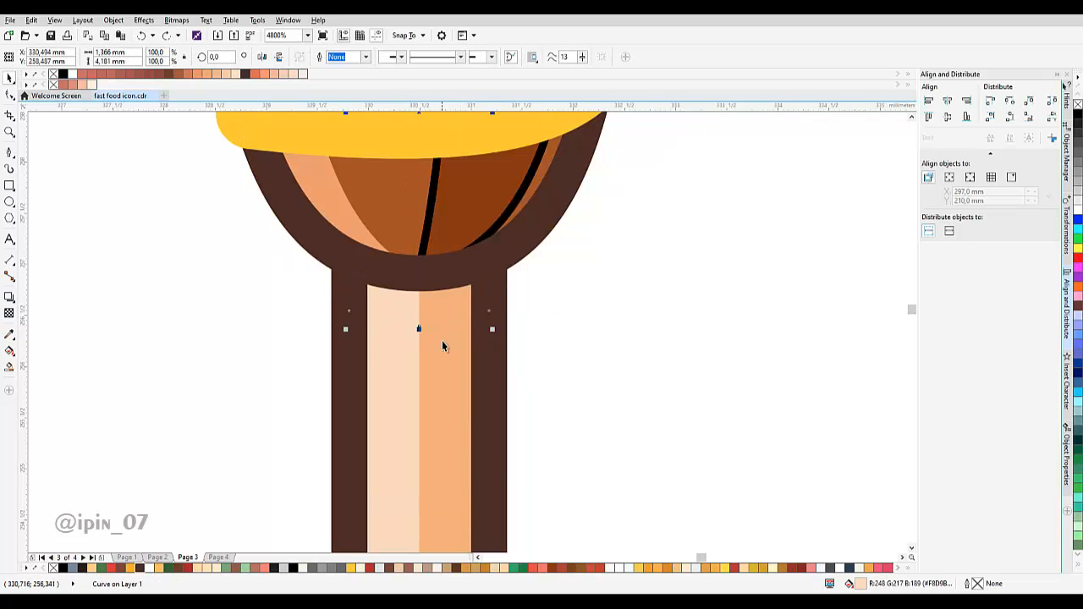
Weld the intersected piece at the stick's upper end to the peach right half of the stick.
click(321, 56)
scroll(536, 345, down, 5)
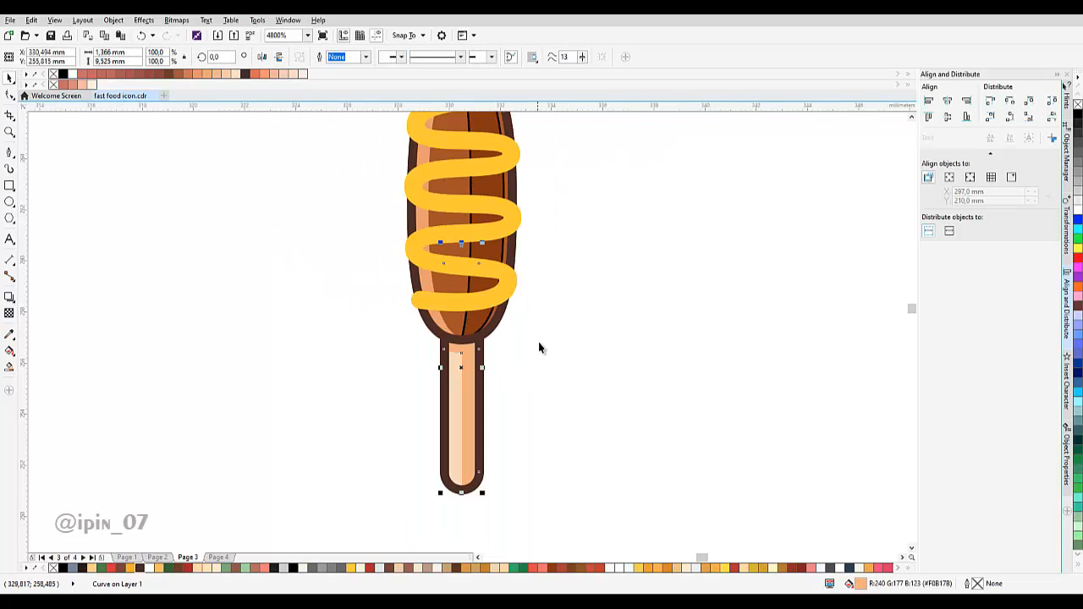
click(561, 322)
Set the outline width of all objects in the ice-cream icon to None.
drag(529, 435, 423, 237)
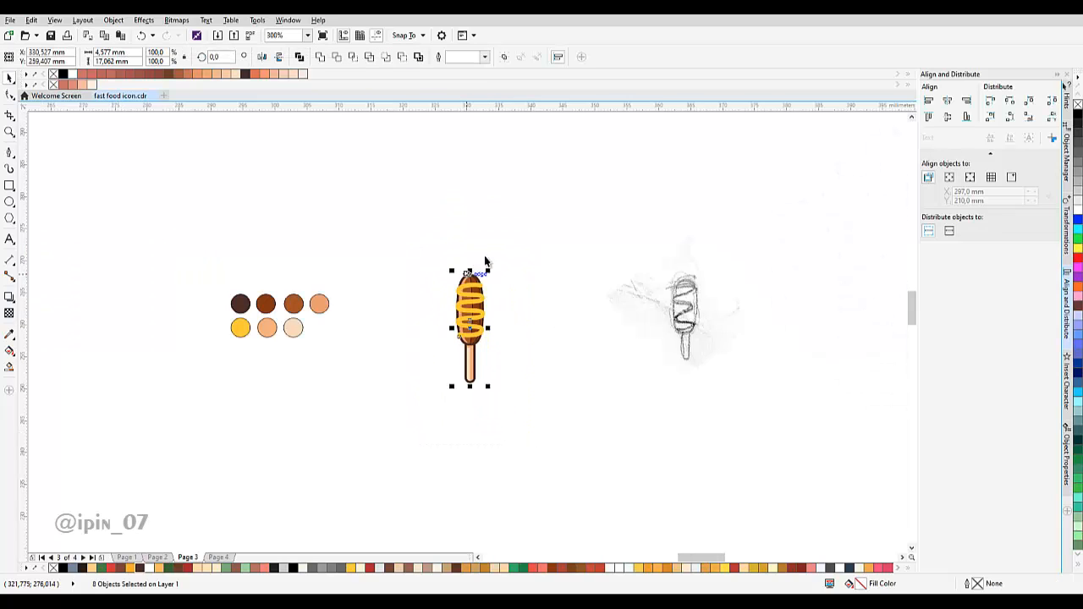
click(485, 57)
click(483, 71)
scroll(497, 324, up, 2)
Group all objects of the ice-cream icon and rotate the group counter-clockwise, tilting its upper end to the left.
key(ctrl+g)
click(461, 286)
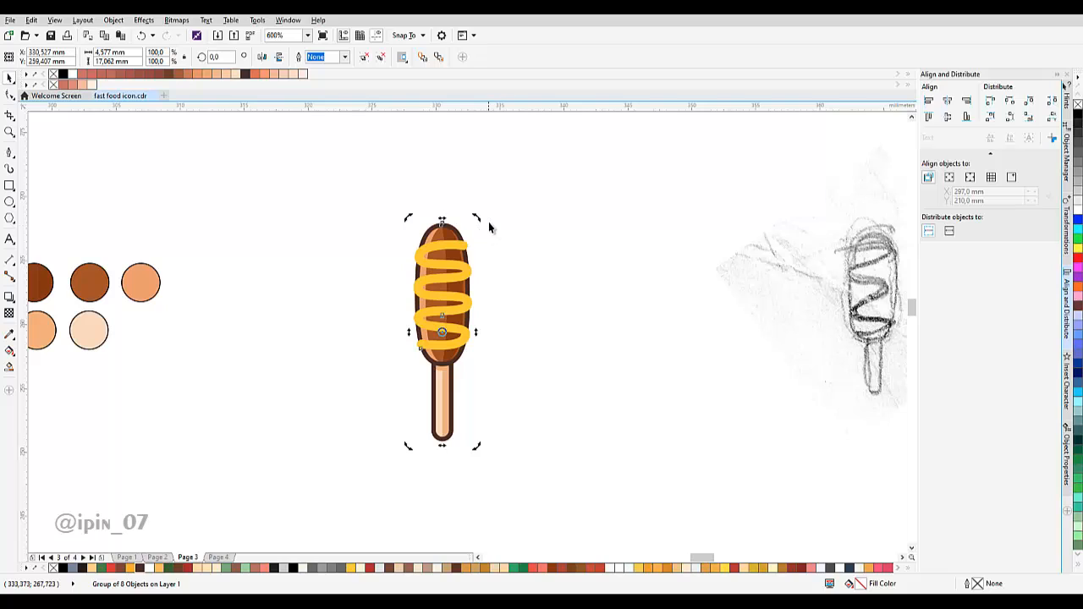
key(ctrl+z)
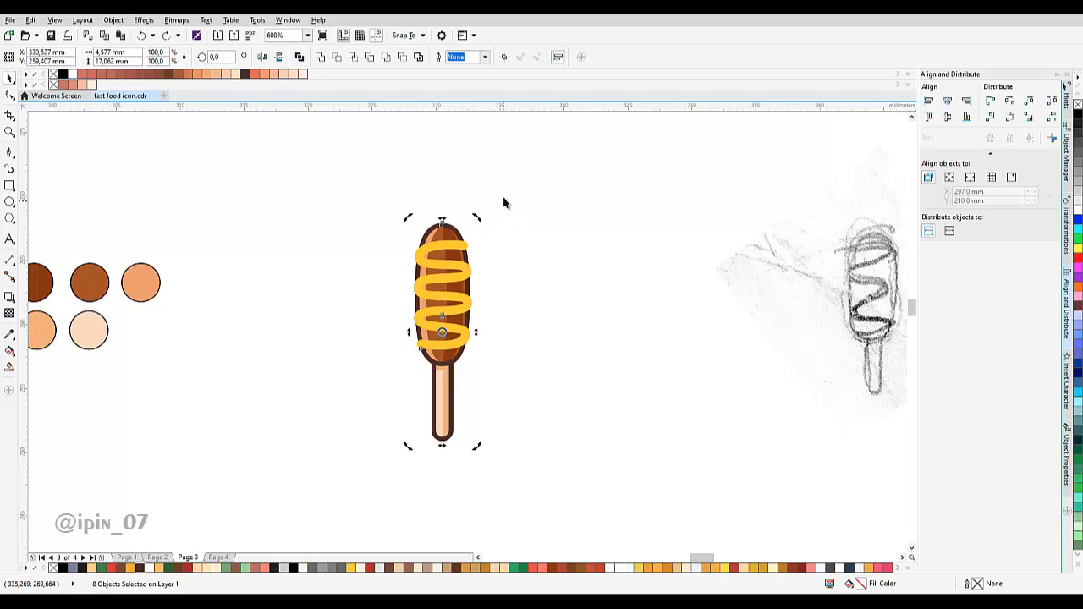
click(506, 56)
click(461, 241)
drag(476, 216, 419, 213)
click(661, 292)
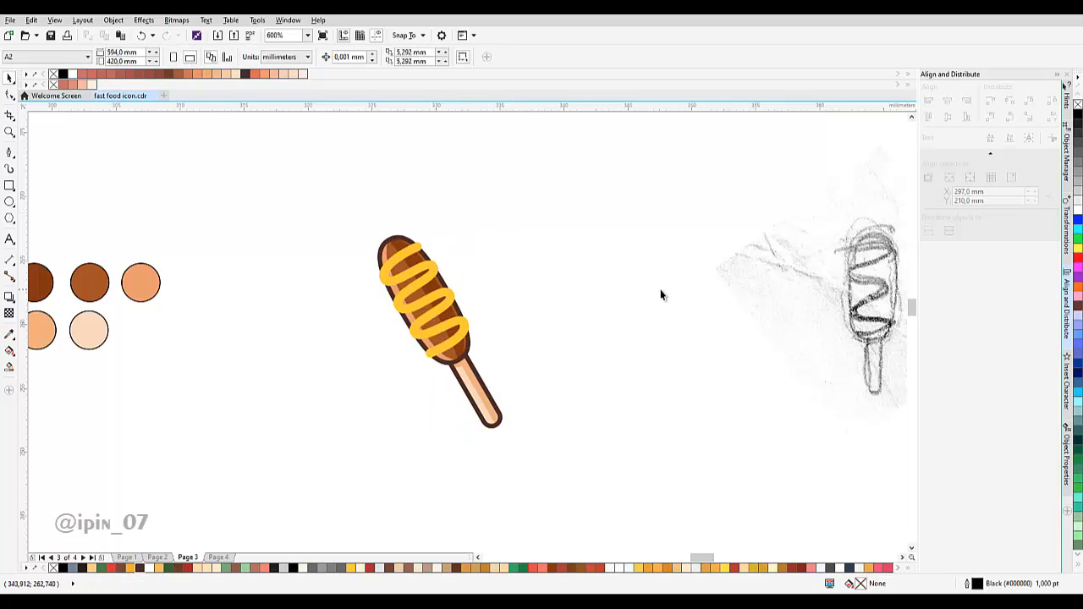
scroll(661, 293, down, 1)
drag(509, 278, 655, 284)
key(Escape)
scroll(360, 295, up, 1)
drag(360, 296, 428, 275)
key(Escape)
scroll(428, 280, up, 1)
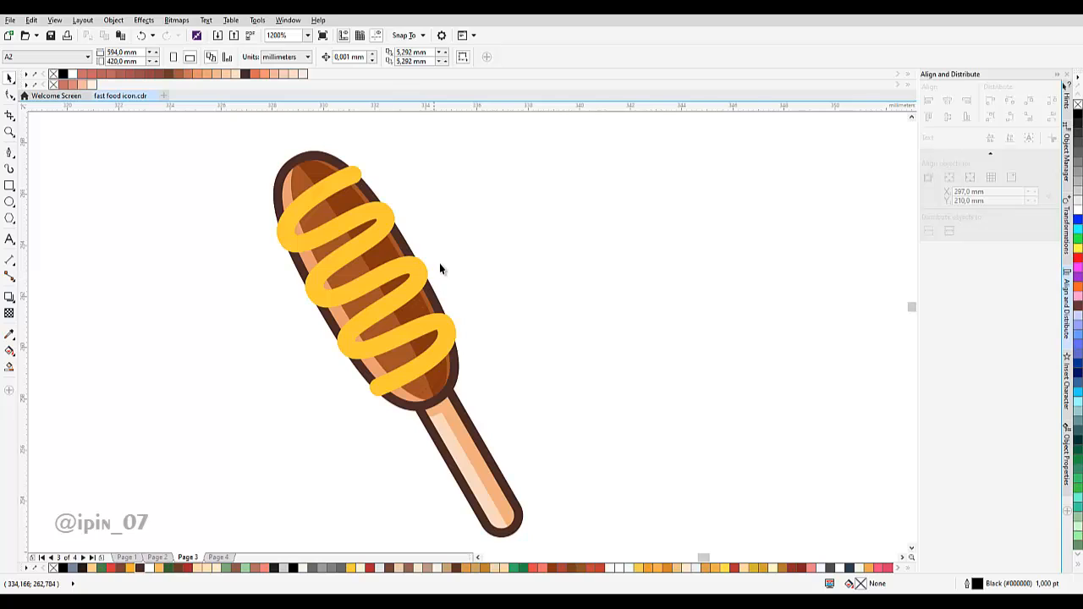